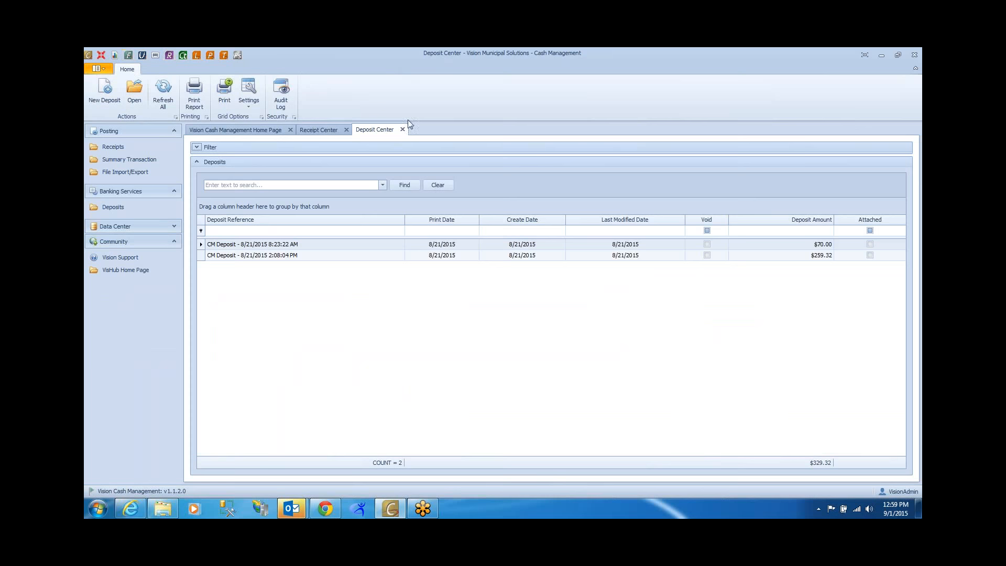
# Step: Close the Deposit Center and start a new Financials receipt
pyautogui.click(403, 129)
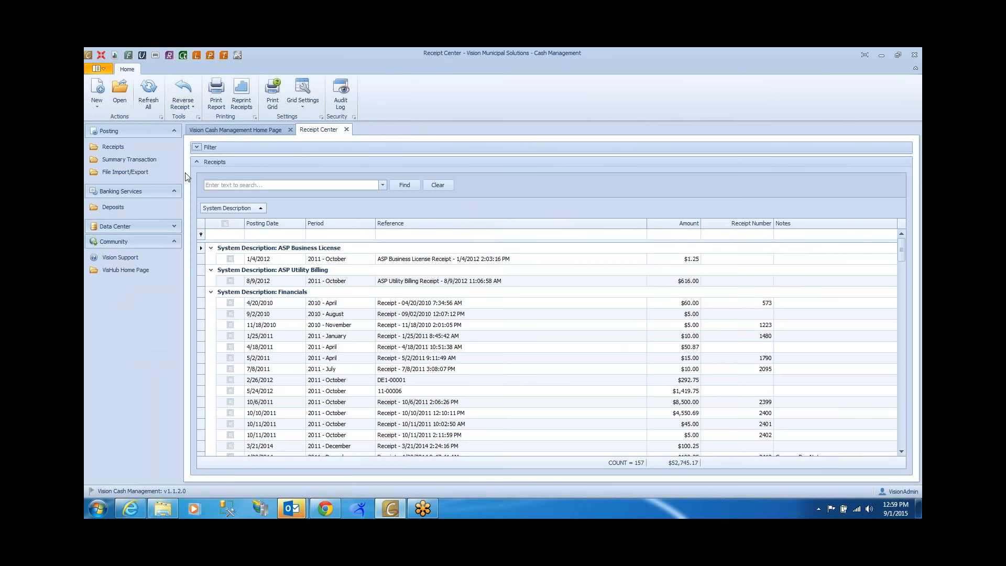
pyautogui.click(127, 54)
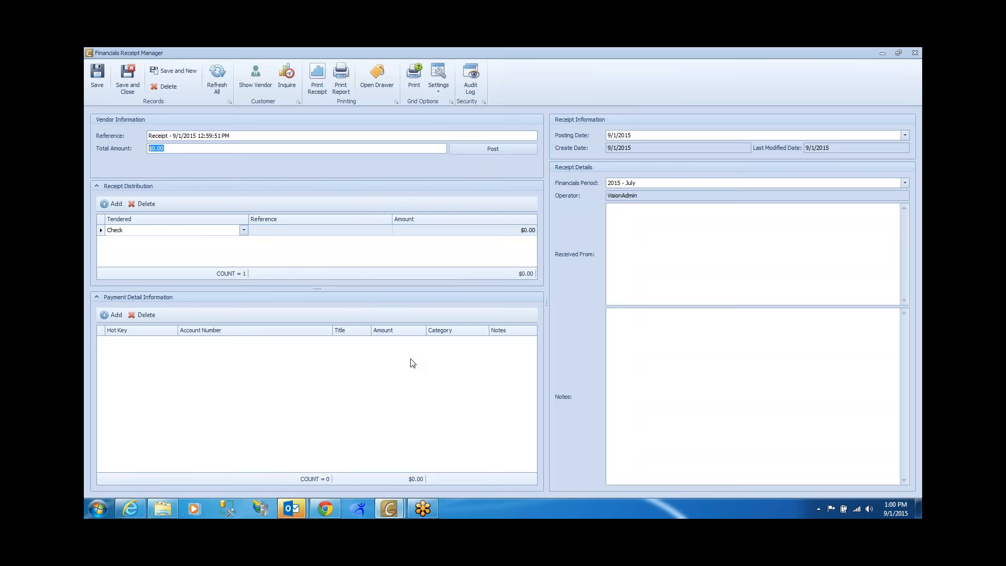
# Step: Enter "here" in the receipt's notes and highlight the date and time portion of the reference
pyautogui.click(257, 135)
pyautogui.write('hedre')
pyautogui.press('BackSpace')
pyautogui.press('BackSpace')
pyautogui.press('BackSpace')
pyautogui.write('re')
pyautogui.click(179, 136)
pyautogui.moveTo(231, 135); pyautogui.dragTo(168, 132)
# Step: Restore the default grid layout of the Financials receipt
pyautogui.click(441, 90)
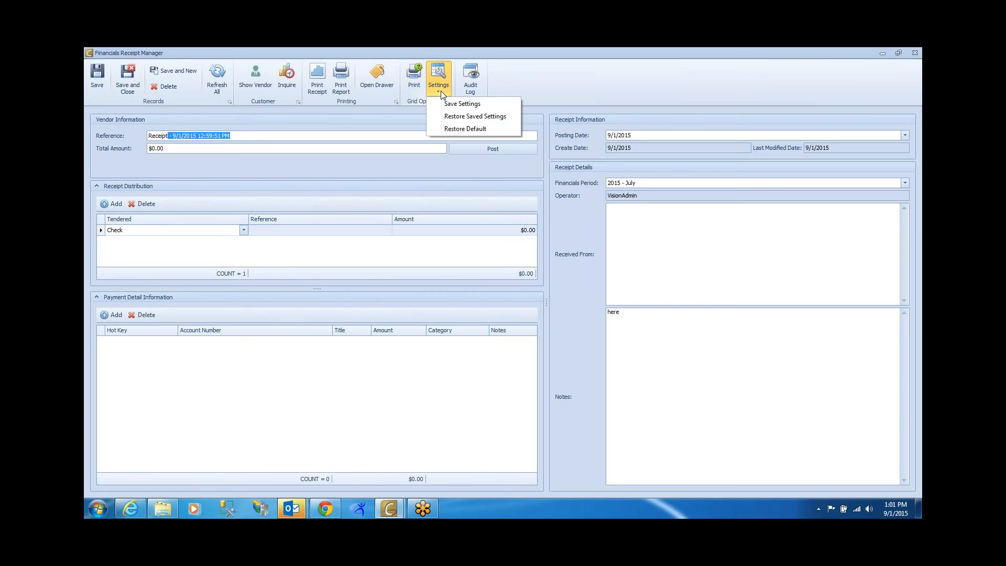
pyautogui.click(451, 128)
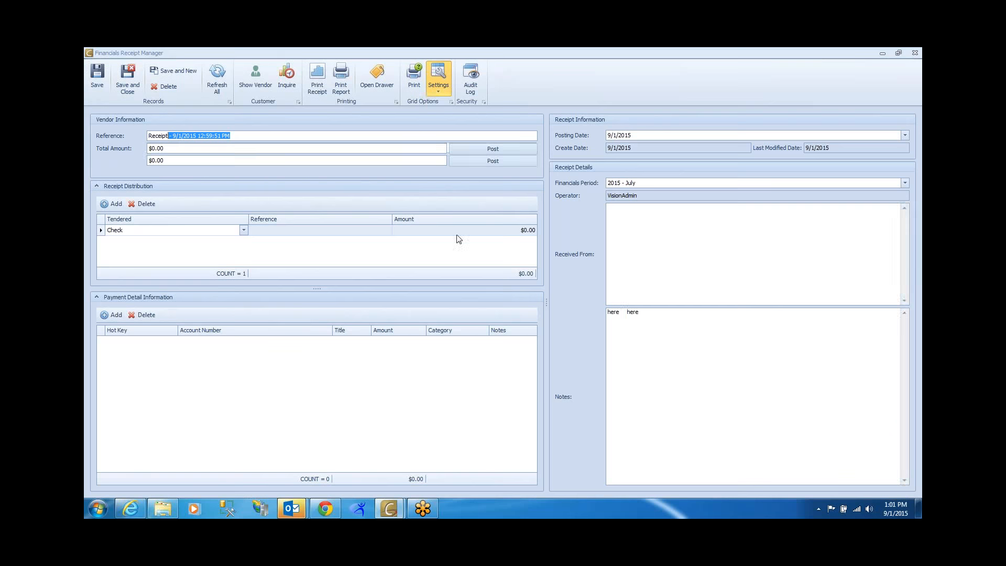
pyautogui.click(502, 285)
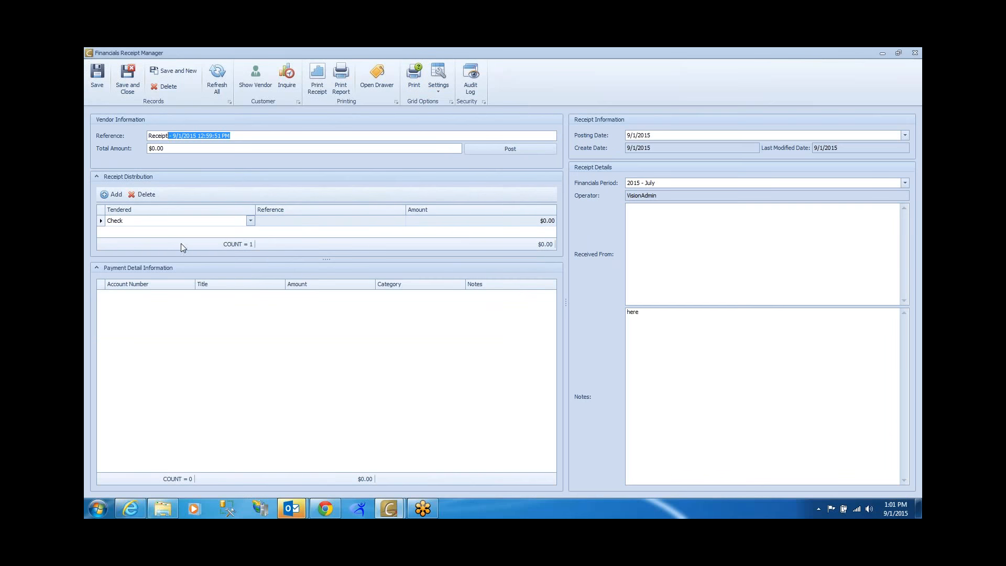
# Step: Set the receipt's total amount to $100.00 and post it to the receipt distribution
pyautogui.click(198, 150)
pyautogui.write('100')
pyautogui.press('Tab')
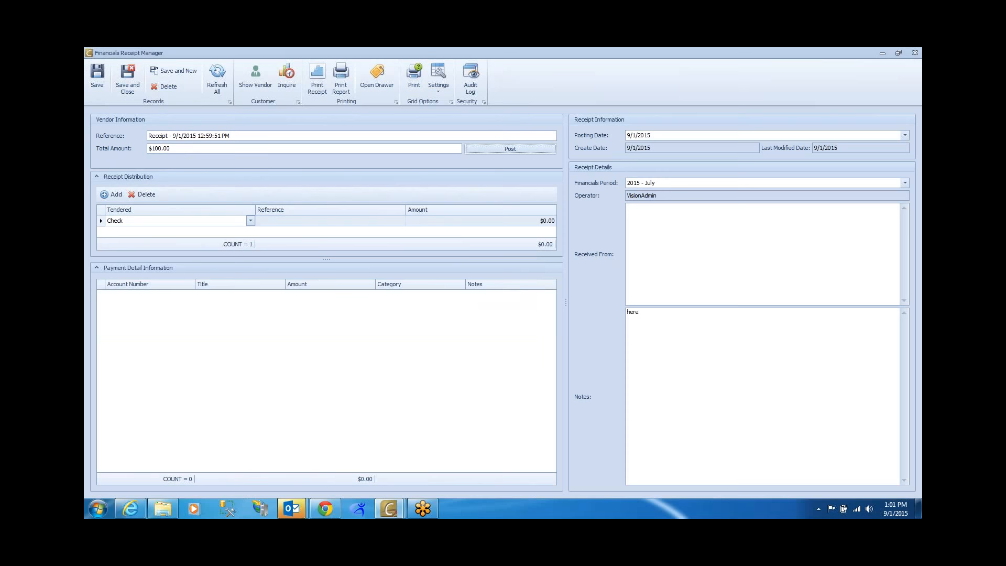
pyautogui.press('Return')
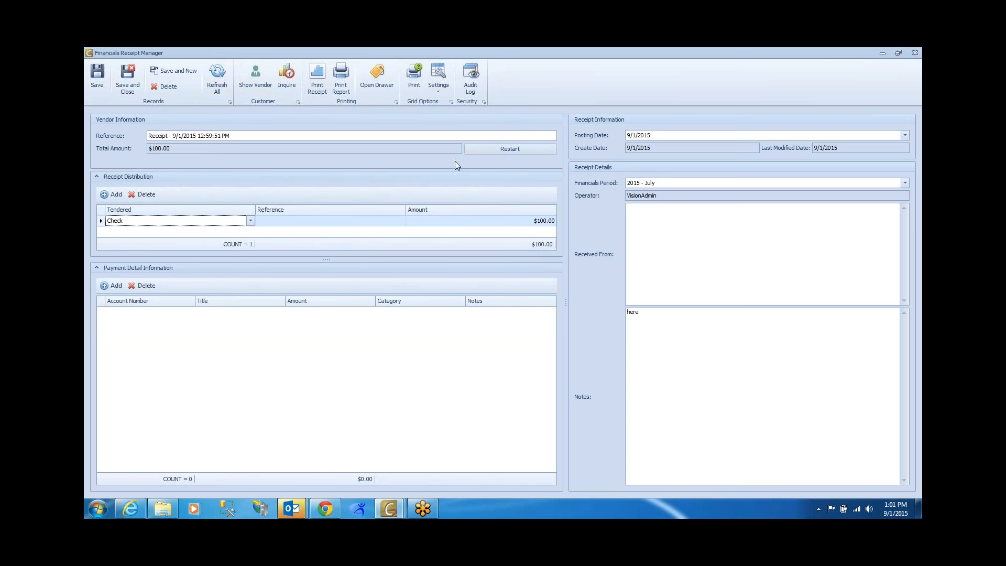
pyautogui.click(186, 149)
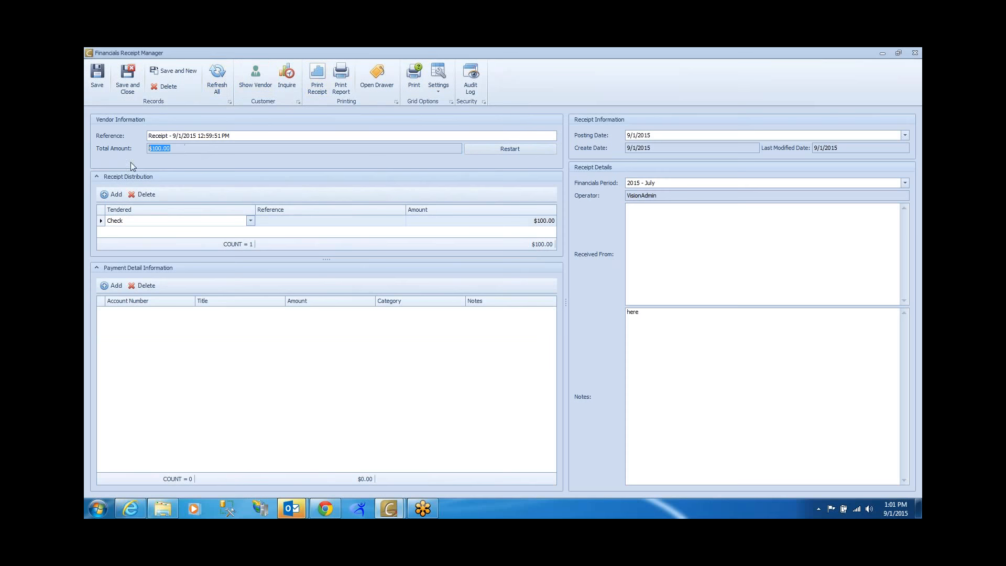
# Step: Add a payment detail line for the Utility B&O Tax - Electric account with an amount of $100.00
pyautogui.click(113, 286)
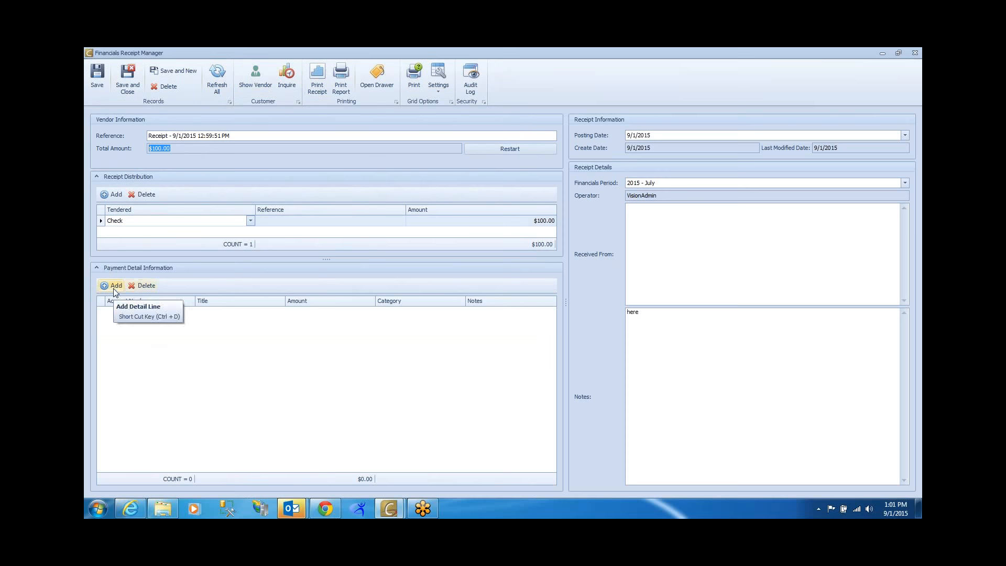
pyautogui.click(139, 307)
pyautogui.click(184, 313)
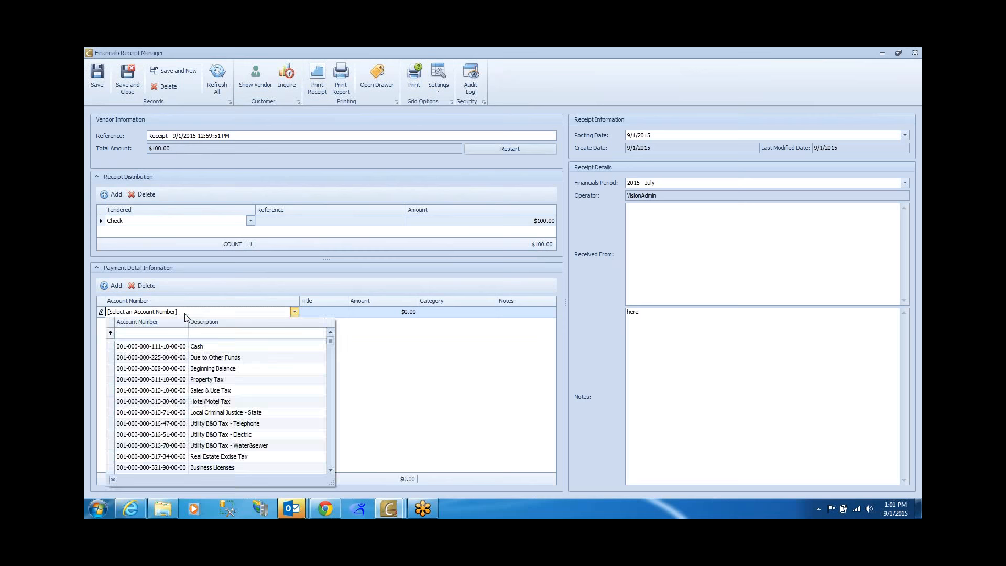
pyautogui.click(193, 435)
pyautogui.click(394, 313)
pyautogui.write('100')
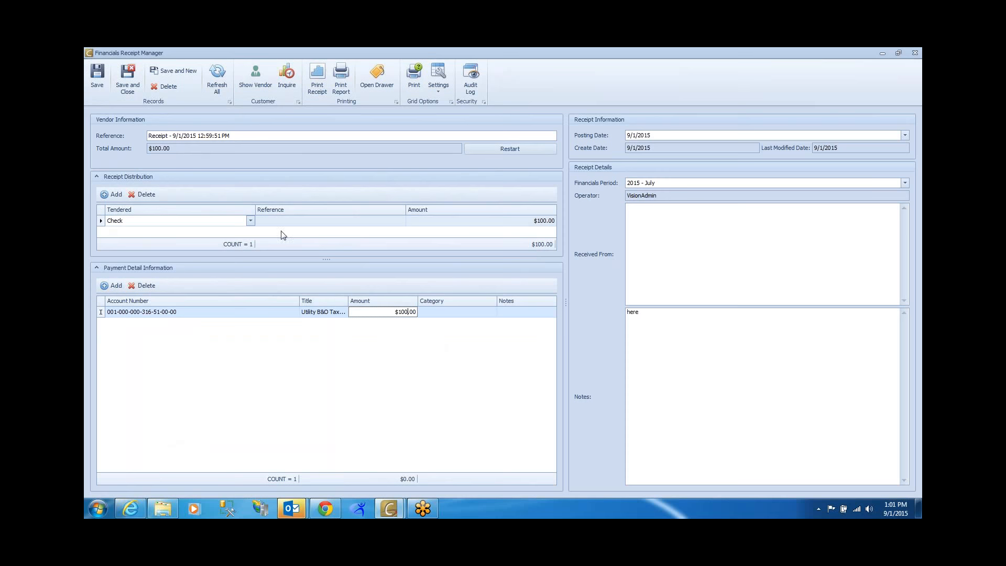
pyautogui.click(253, 221)
pyautogui.click(252, 221)
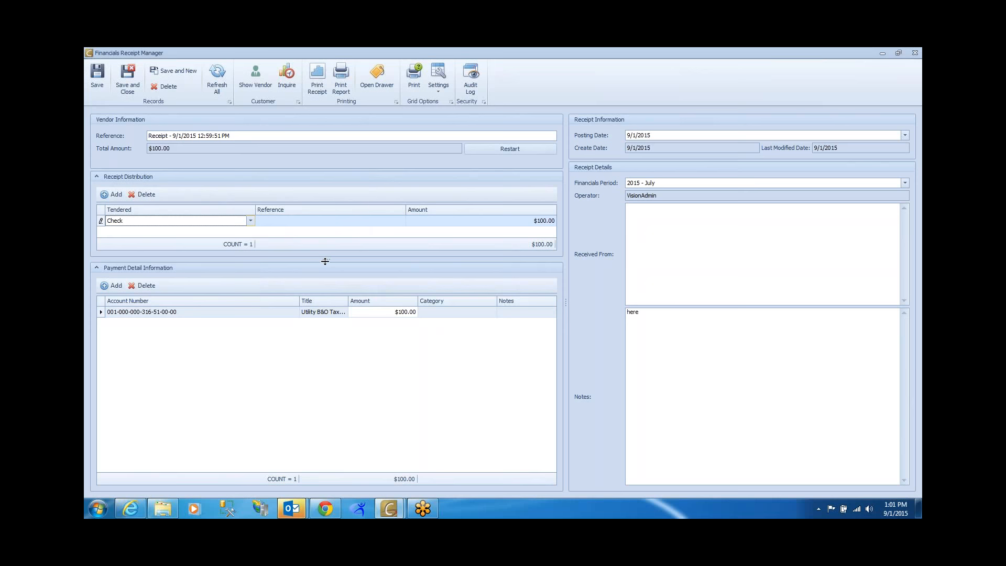
# Step: Enlarge the Receipt Distribution section and check the available Financials periods and the posting date
pyautogui.moveTo(326, 260); pyautogui.dragTo(326, 284)
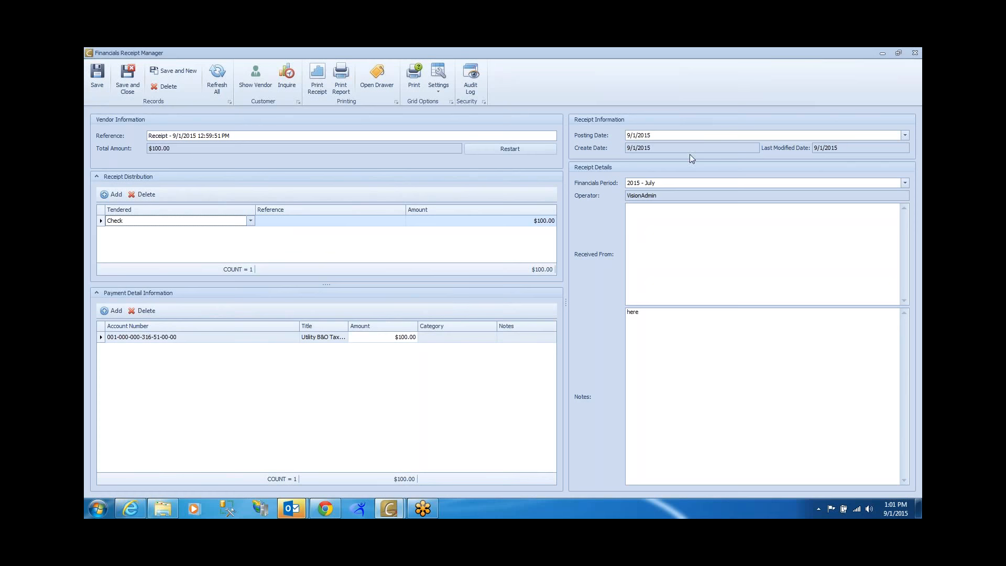
pyautogui.click(662, 184)
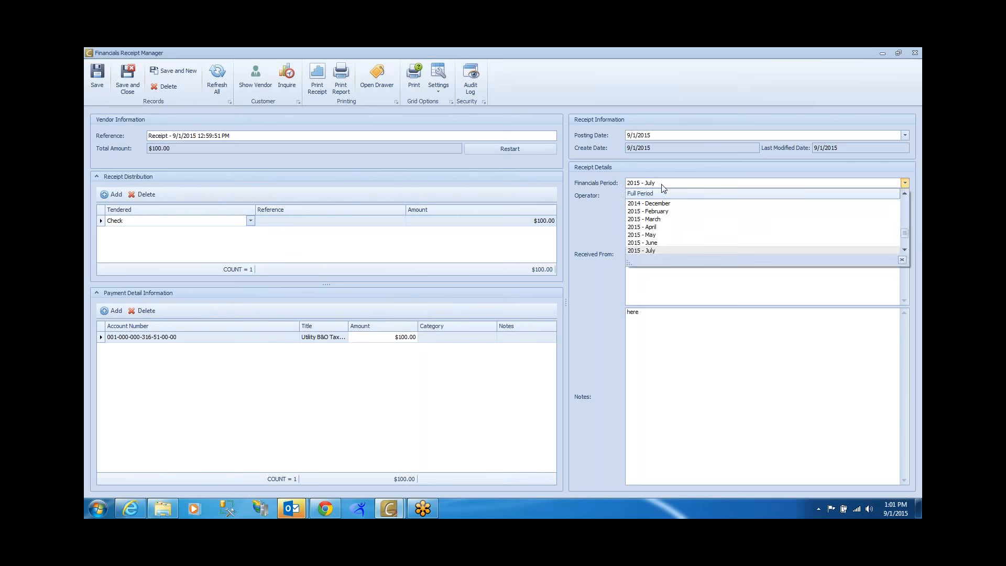
pyautogui.click(663, 185)
pyautogui.click(665, 136)
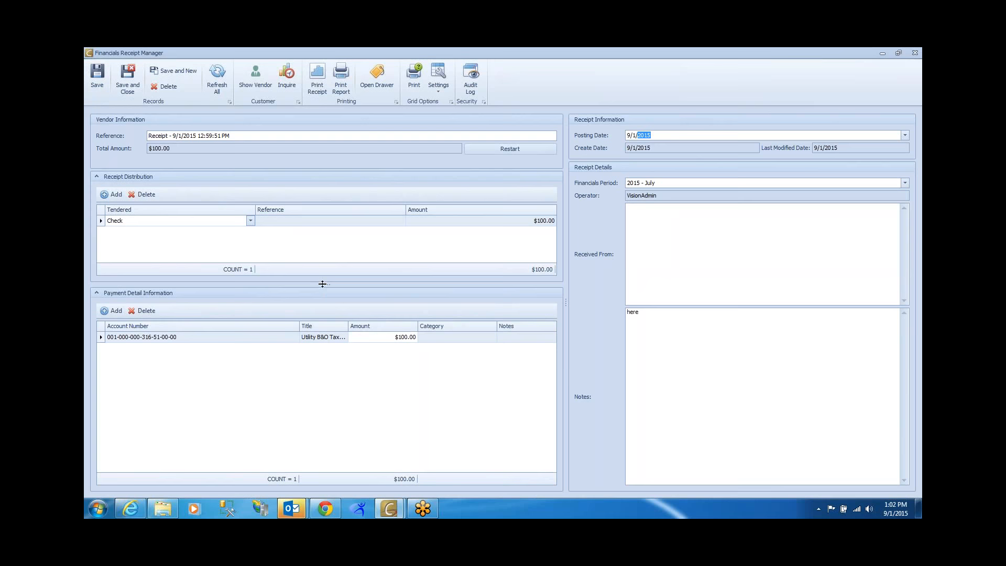
# Step: Widen the vendor and payment detail sections slightly and save the current layout settings
pyautogui.moveTo(323, 282)
pyautogui.mouseDown()
pyautogui.moveTo(325, 247)
pyautogui.moveTo(318, 284)
pyautogui.mouseUp()
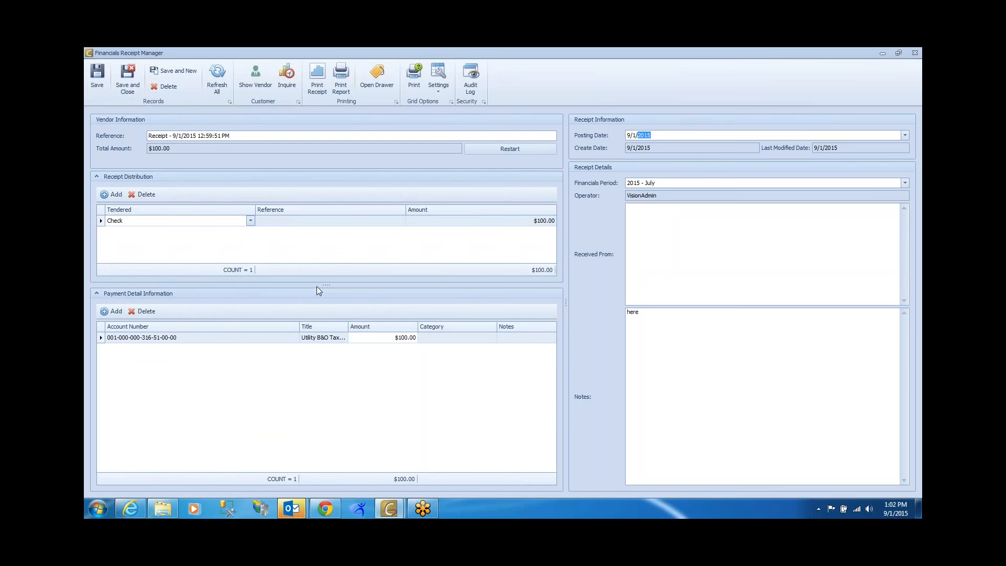
pyautogui.moveTo(566, 303)
pyautogui.mouseDown()
pyautogui.moveTo(547, 303)
pyautogui.moveTo(578, 303)
pyautogui.mouseUp()
pyautogui.click(439, 86)
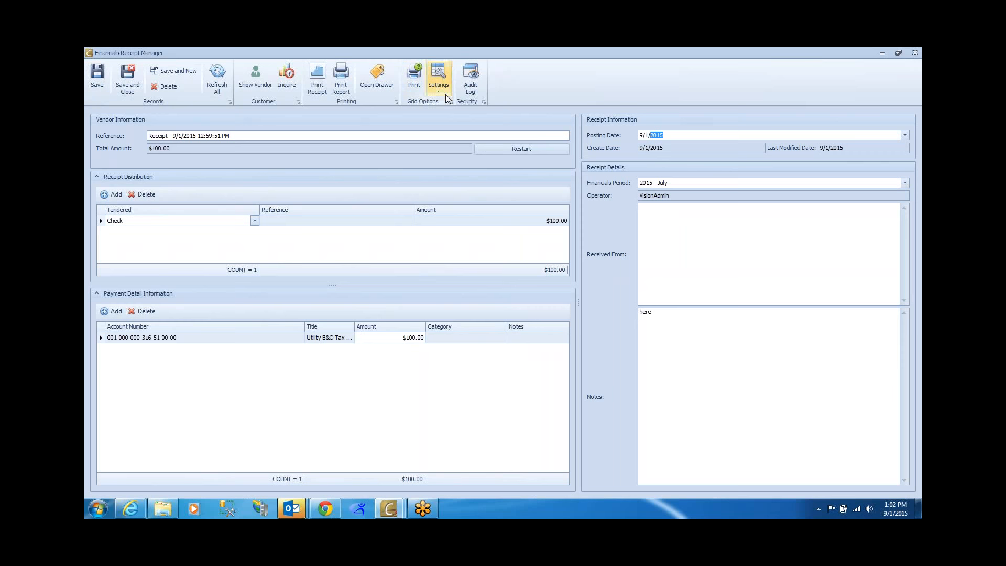
pyautogui.click(447, 104)
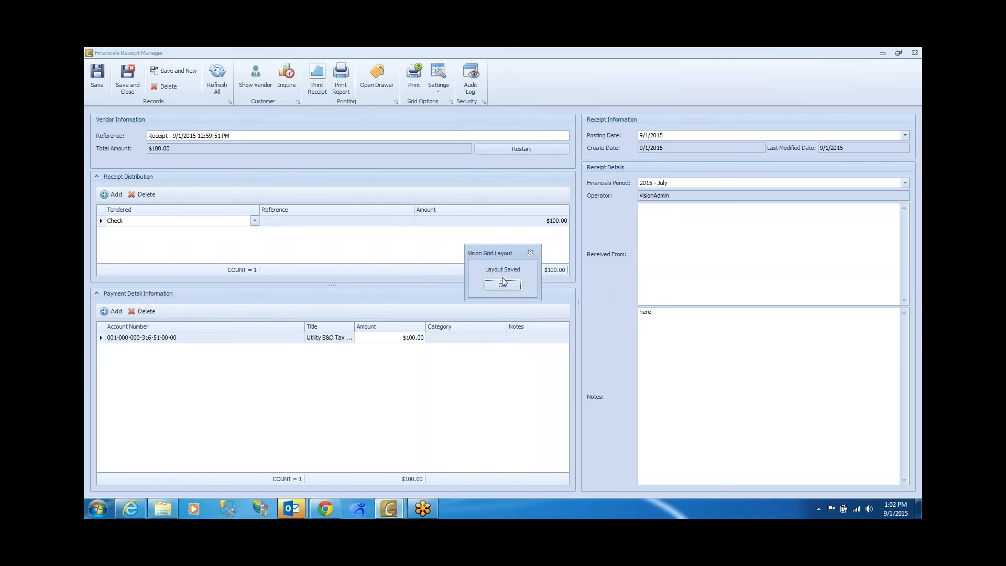
pyautogui.click(502, 282)
# Step: Close the current receipt without saving it and start another new Financials receipt
pyautogui.click(914, 53)
pyautogui.click(505, 289)
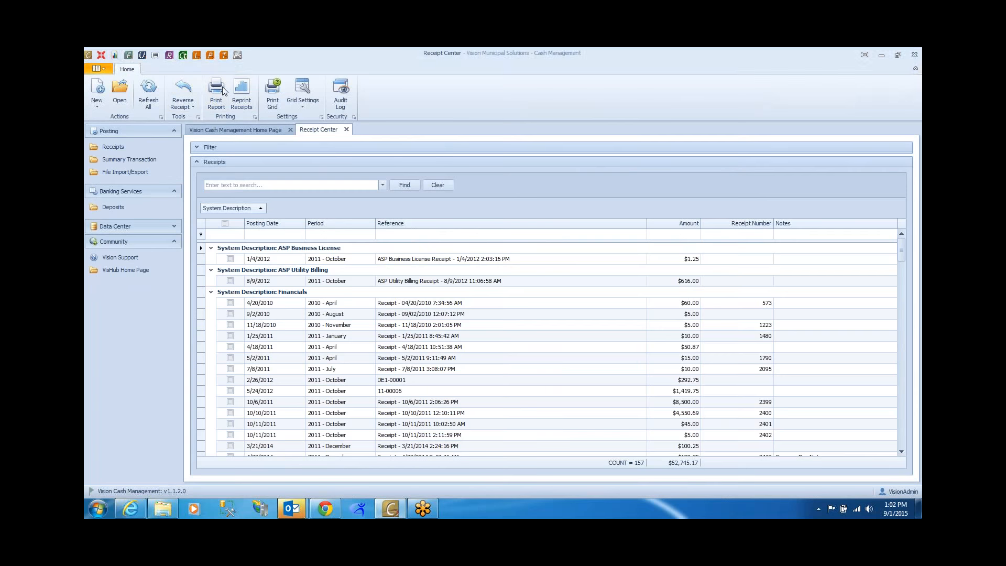
pyautogui.click(128, 55)
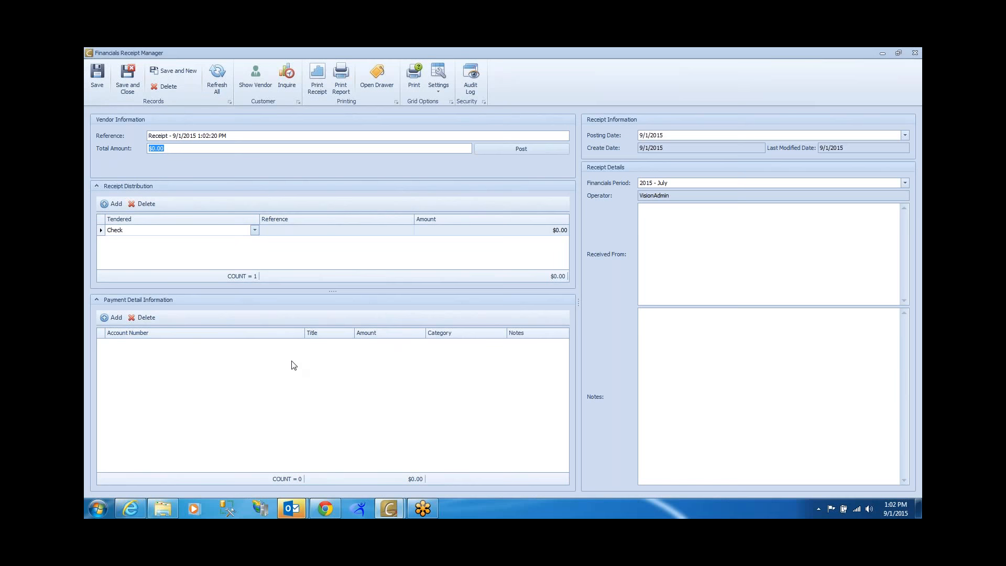
# Step: Post a total amount of $100.00 for the vendor Receipting Vendor - Utilities
pyautogui.write('100')
pyautogui.press('Tab')
pyautogui.click(256, 81)
pyautogui.click(234, 136)
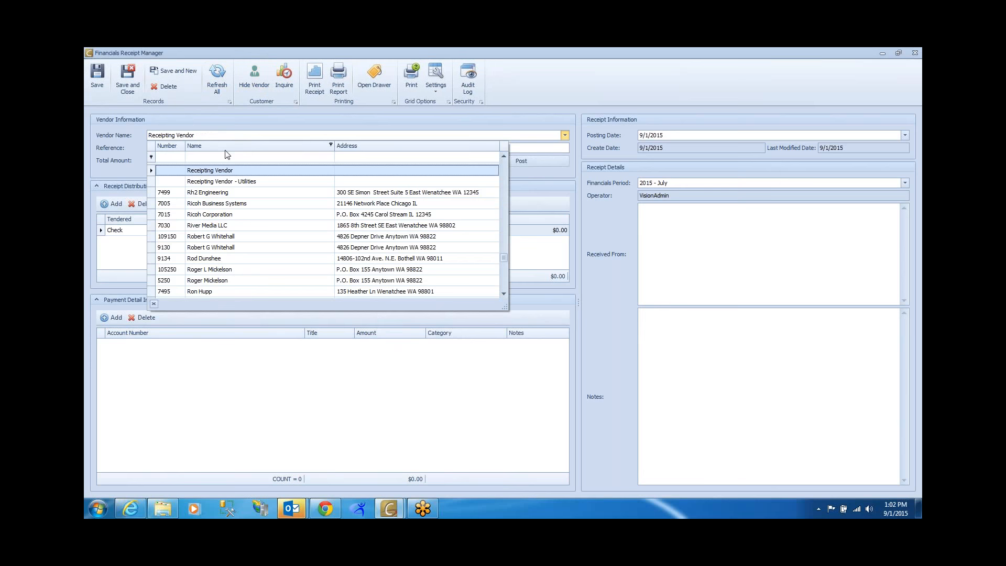
pyautogui.click(236, 179)
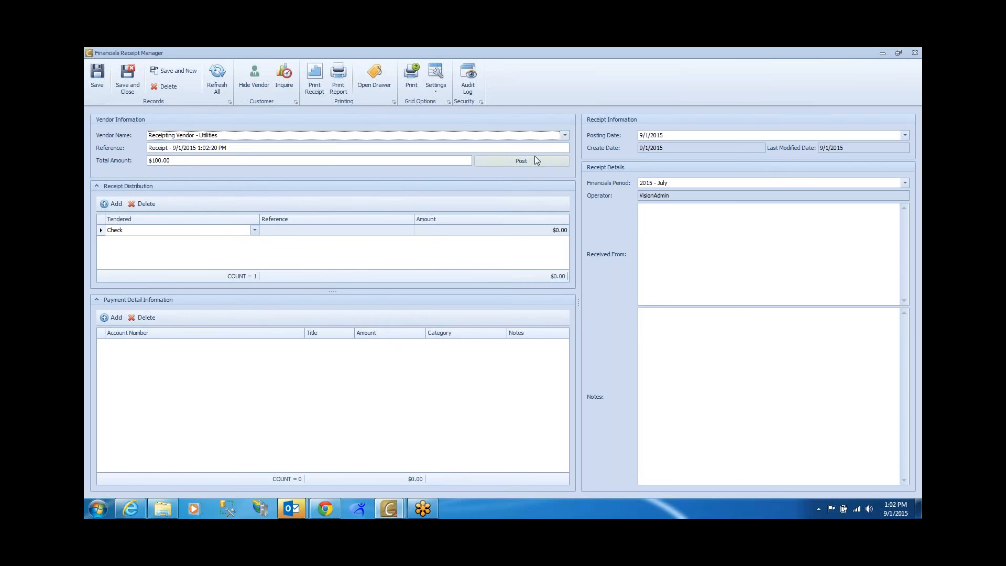
pyautogui.click(531, 162)
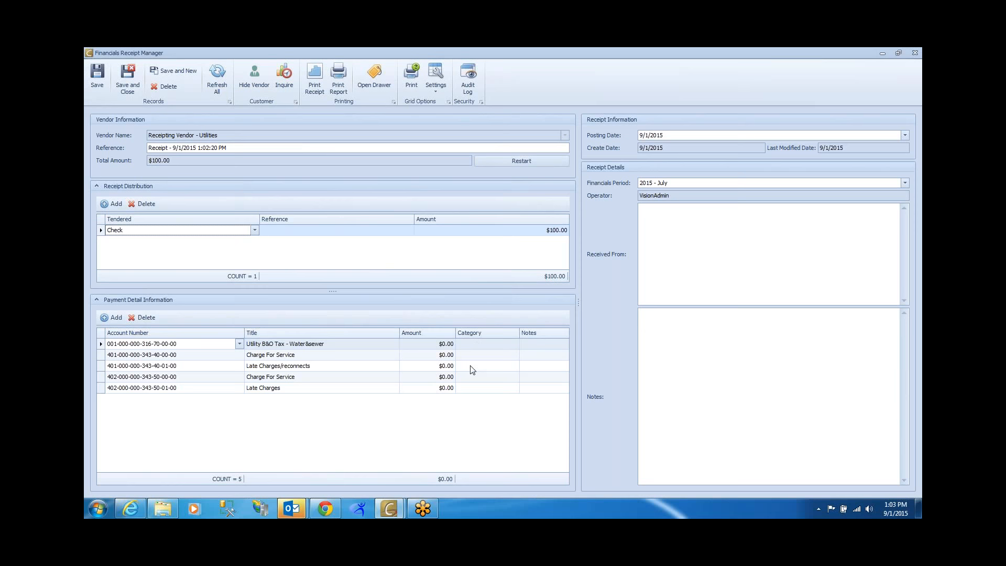
# Step: Show the Hot Key column before Account Number in the payment details and assign hot key 101, Dog Lic. Late Fees, to the first line
pyautogui.rightClick(376, 333)
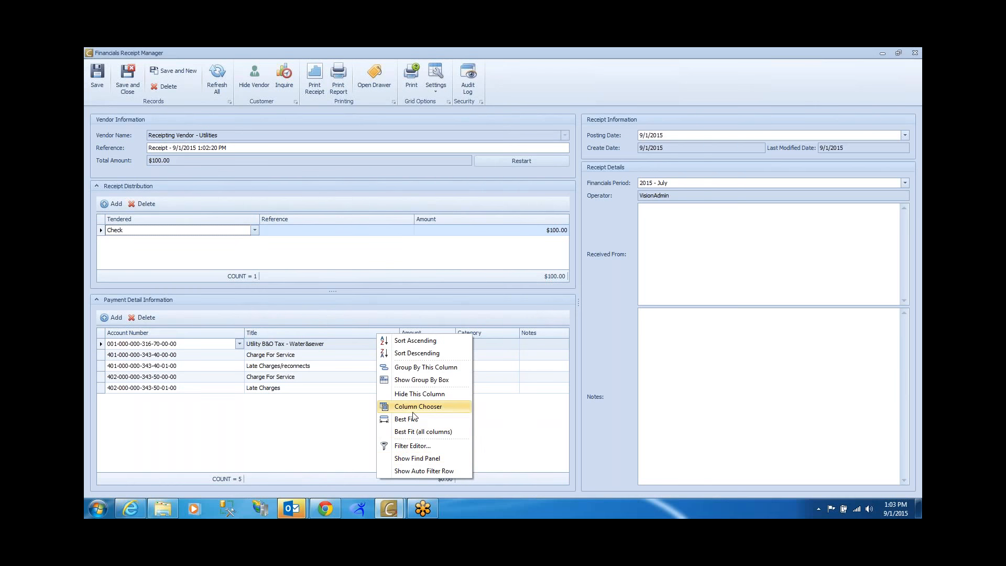
pyautogui.rightClick(356, 334)
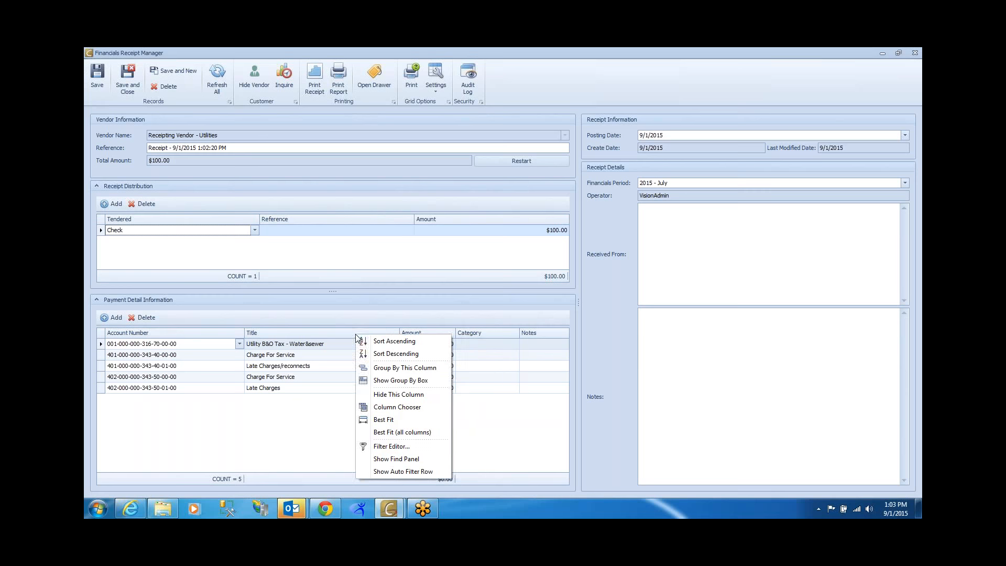
pyautogui.click(380, 408)
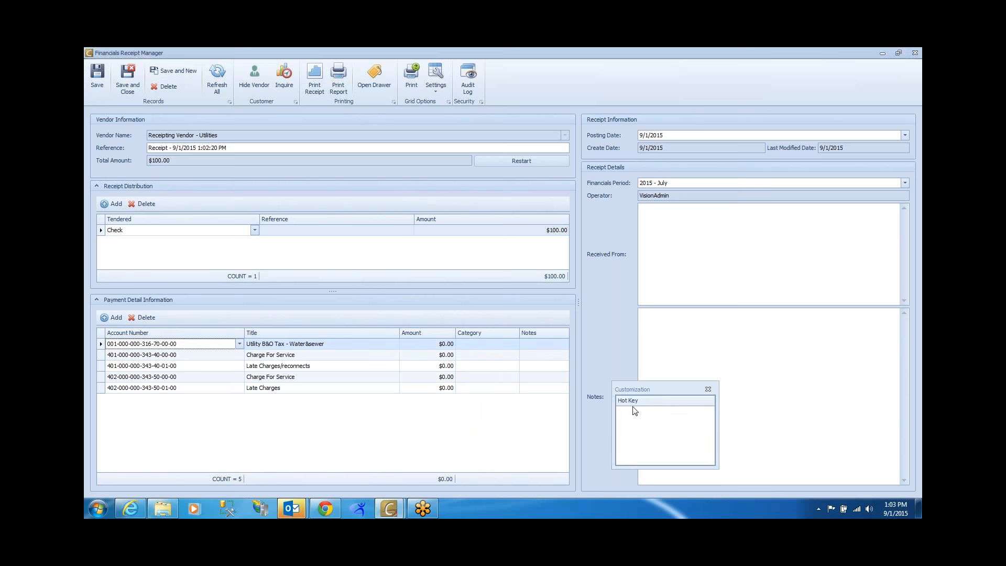
pyautogui.moveTo(632, 406); pyautogui.dragTo(148, 349)
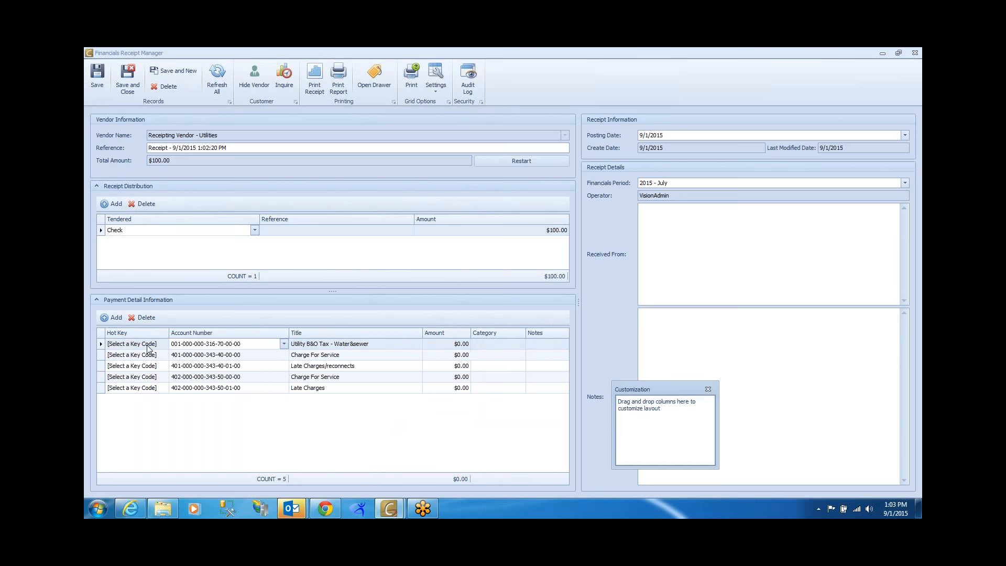
pyautogui.click(708, 389)
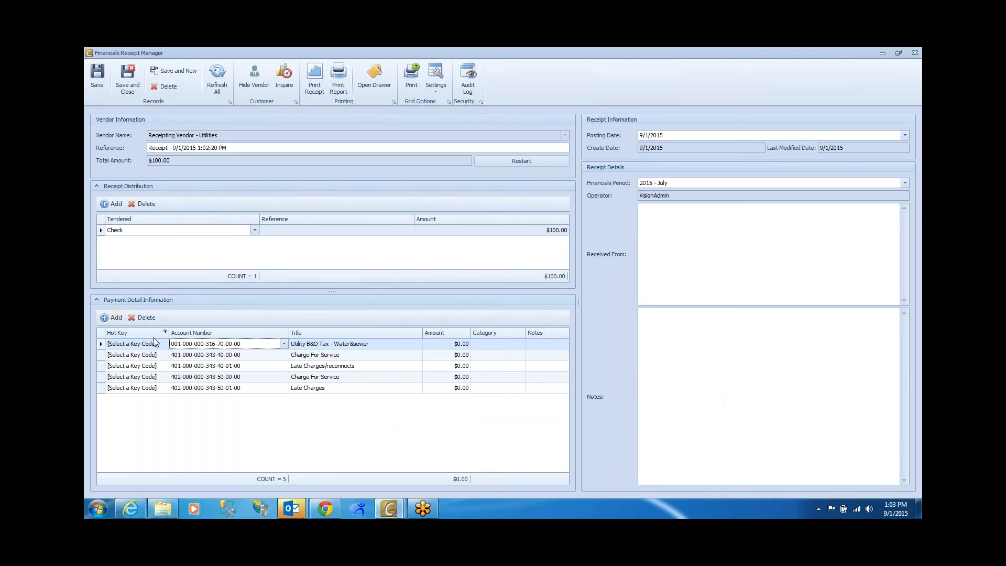
pyautogui.click(156, 345)
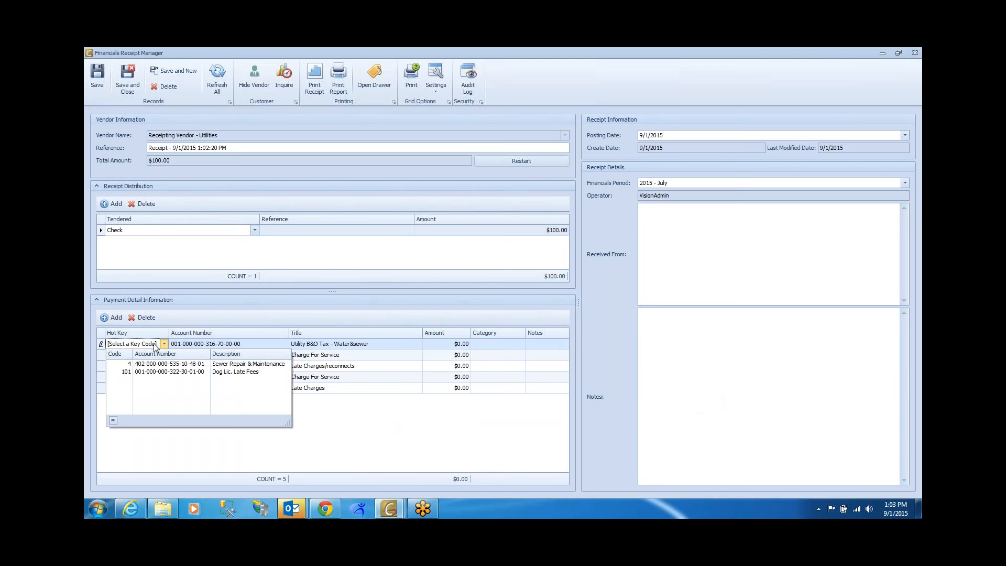
pyautogui.click(121, 372)
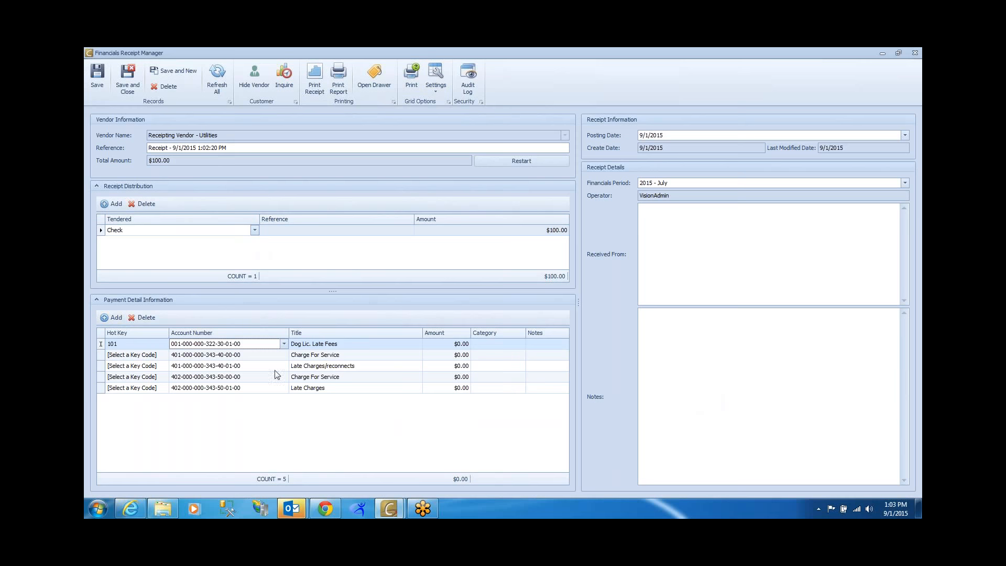
# Step: Restore the default grid layout and close the Financials receipt without saving it
pyautogui.click(434, 87)
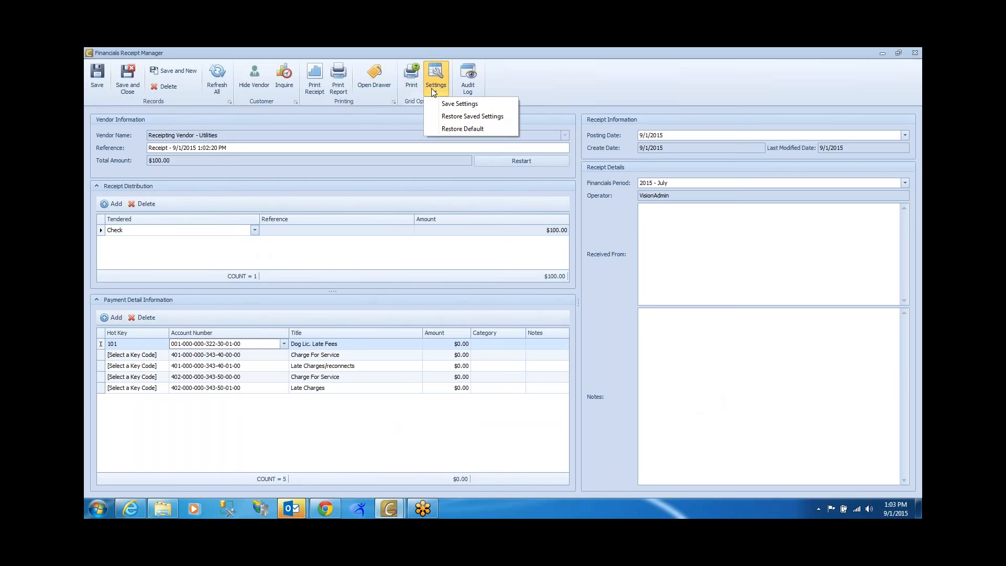
pyautogui.click(444, 130)
pyautogui.click(501, 285)
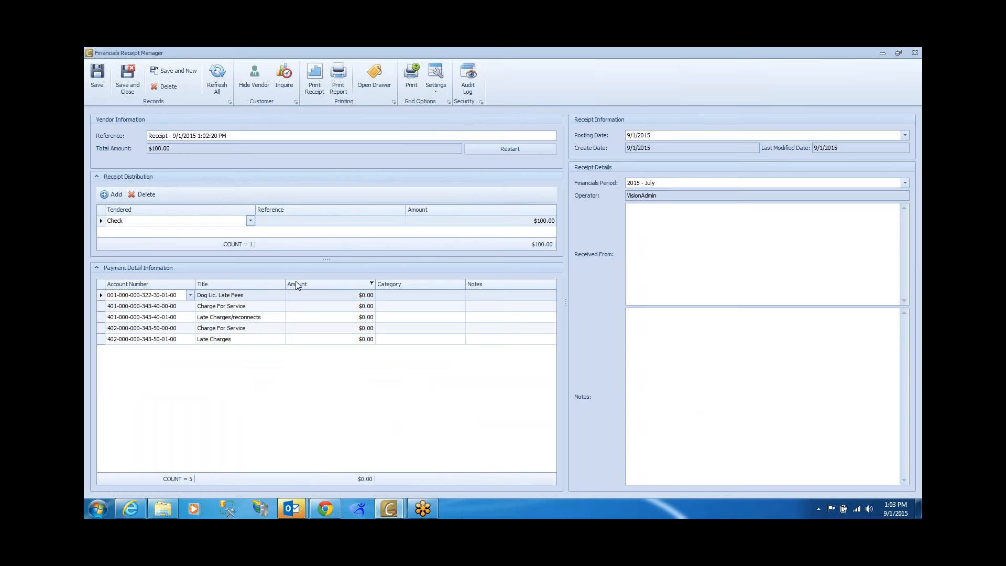
pyautogui.click(916, 53)
pyautogui.click(505, 289)
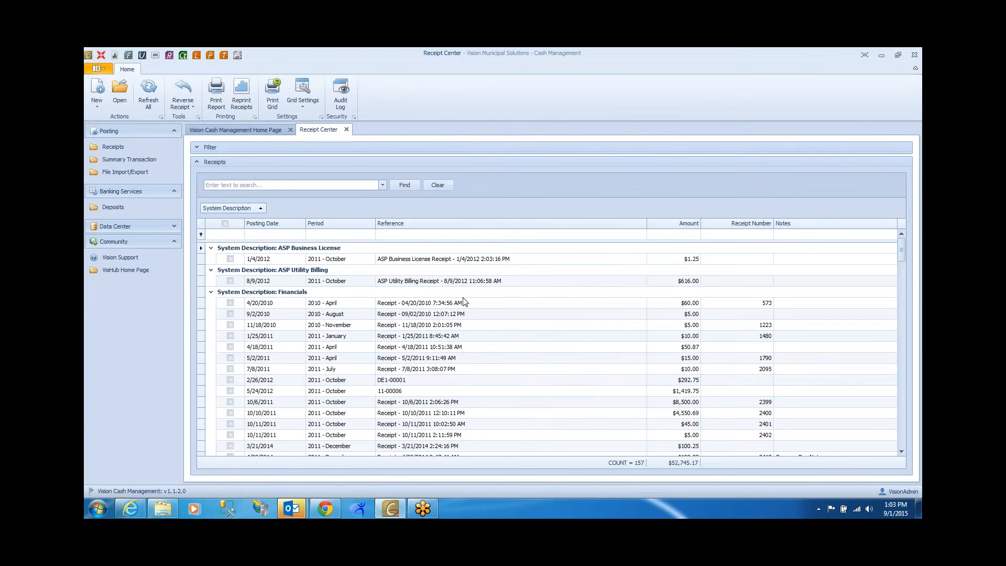
# Step: Start a new Billing receipt for the fourth listed customer account and set its total payment to $122.25
pyautogui.click(143, 56)
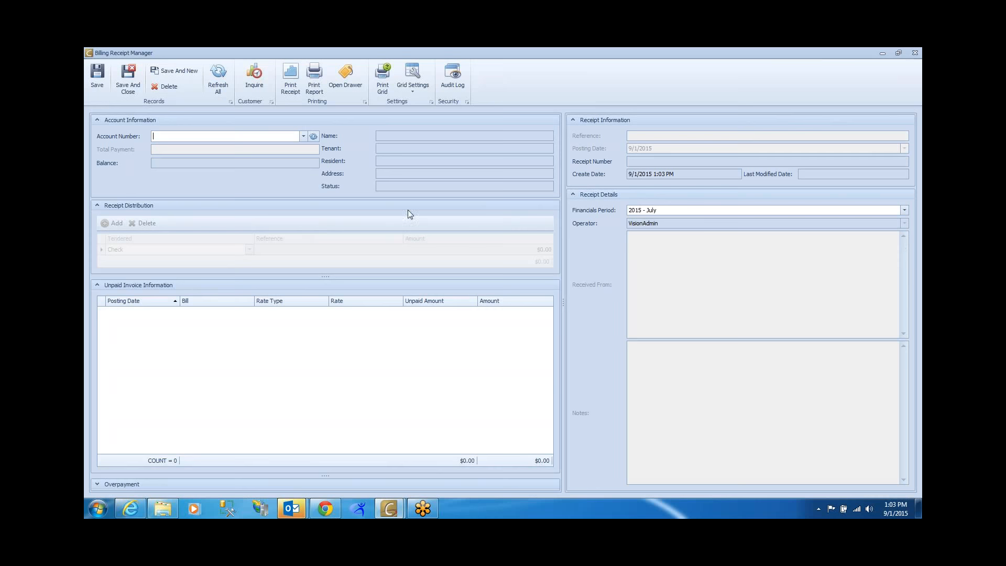
pyautogui.click(303, 136)
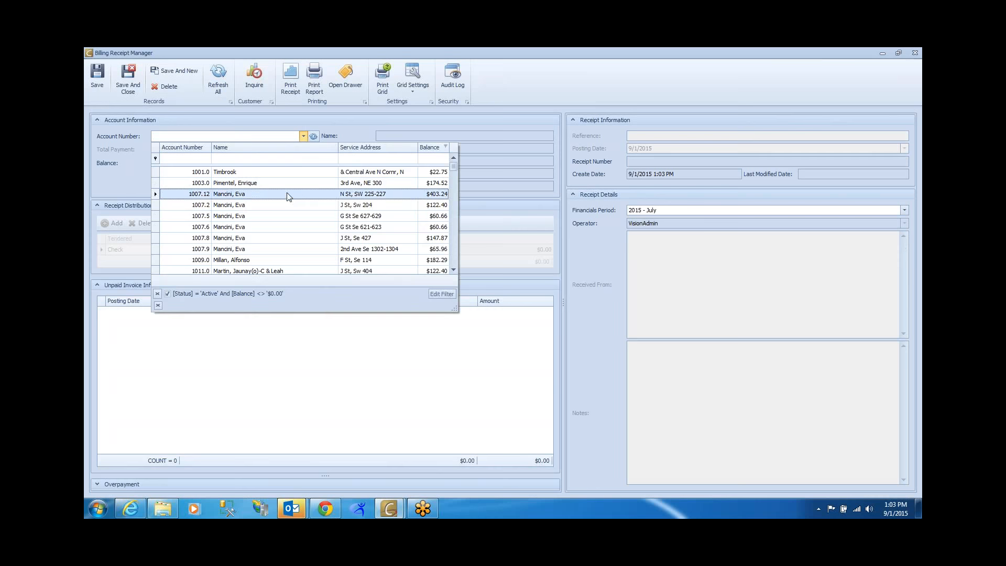
pyautogui.click(282, 205)
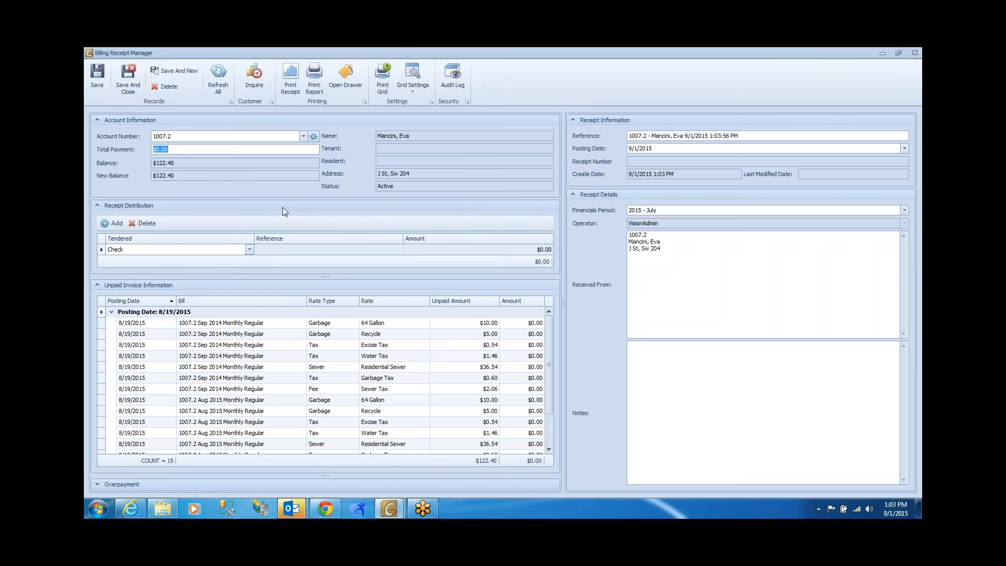
pyautogui.write('122.25')
pyautogui.press('Return')
pyautogui.scroll(-2, 546, 353)
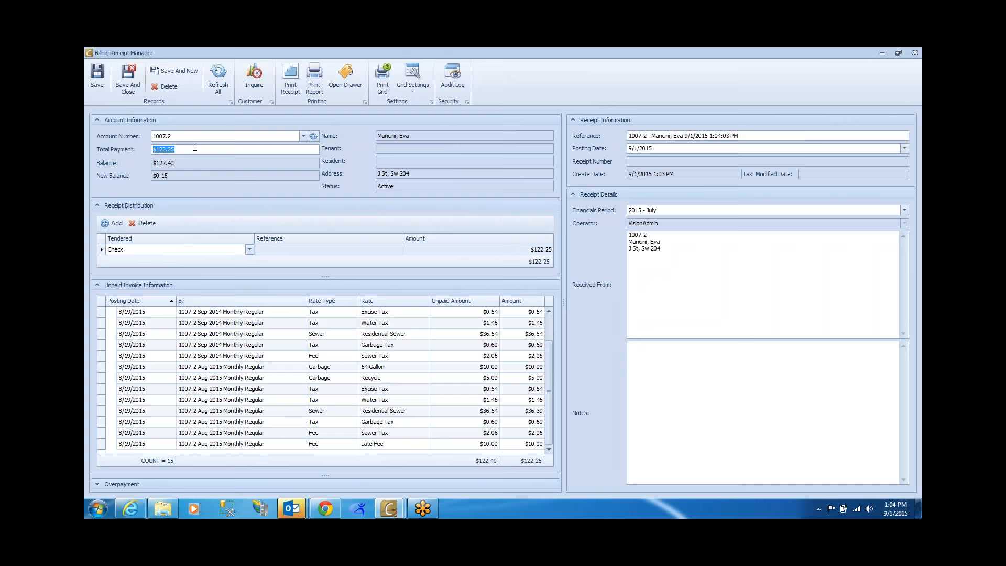
# Step: Set the total payment to $20.00 and review its allocation across all unpaid invoice lines with the receipt distribution collapsed
pyautogui.write('20')
pyautogui.press('Return')
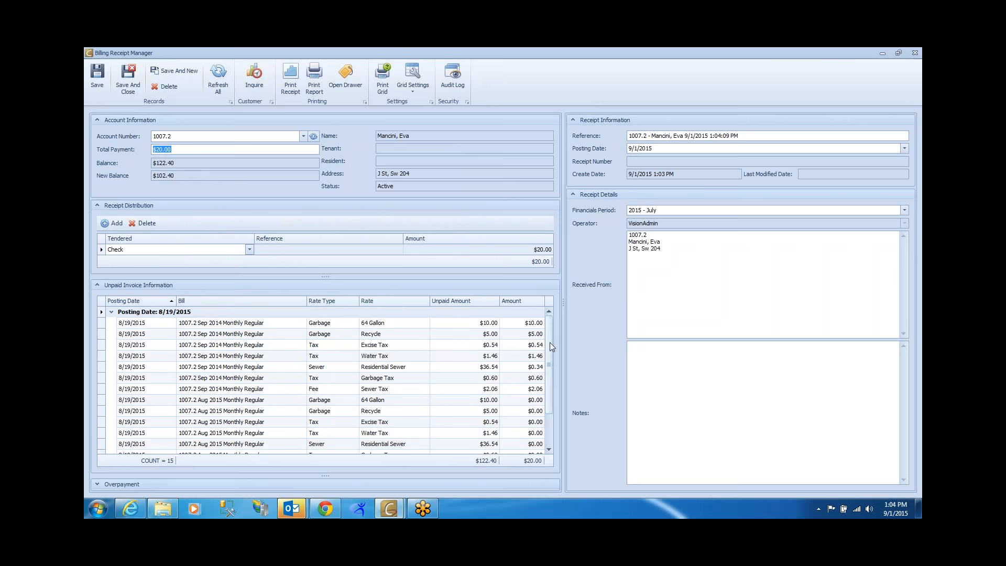
pyautogui.scroll(-2, 551, 343)
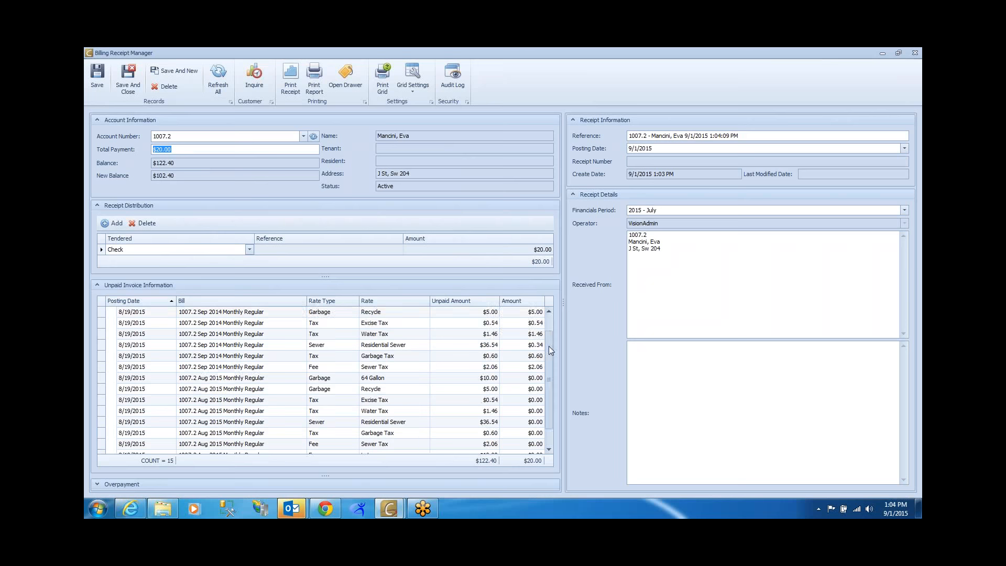
pyautogui.moveTo(549, 346); pyautogui.dragTo(550, 329)
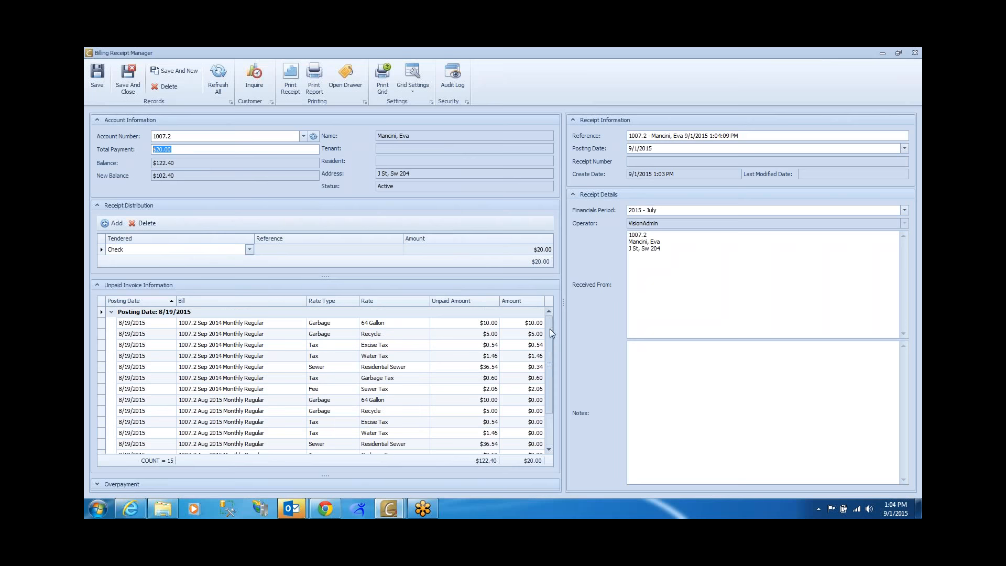
pyautogui.click(96, 205)
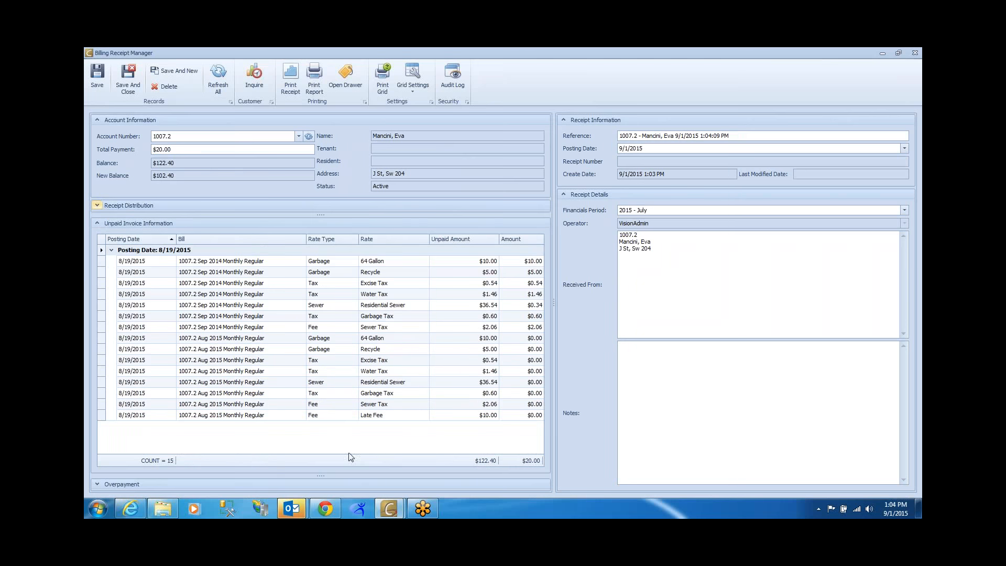
# Step: Set the total payment to $500.00 and acknowledge that the overpayment has to be distributed
pyautogui.moveTo(188, 149); pyautogui.dragTo(89, 143)
pyautogui.write('500')
pyautogui.press('Tab')
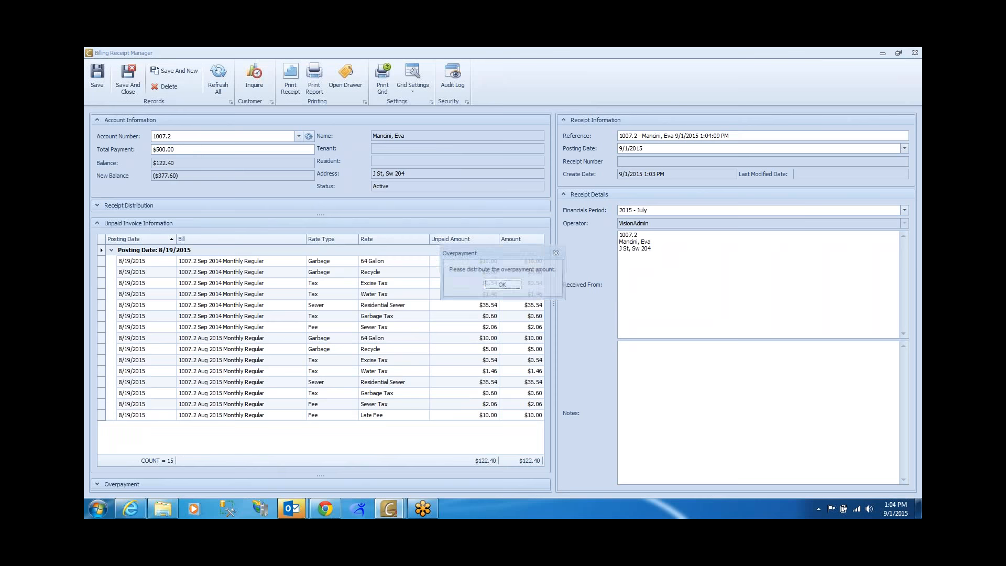
pyautogui.click(503, 285)
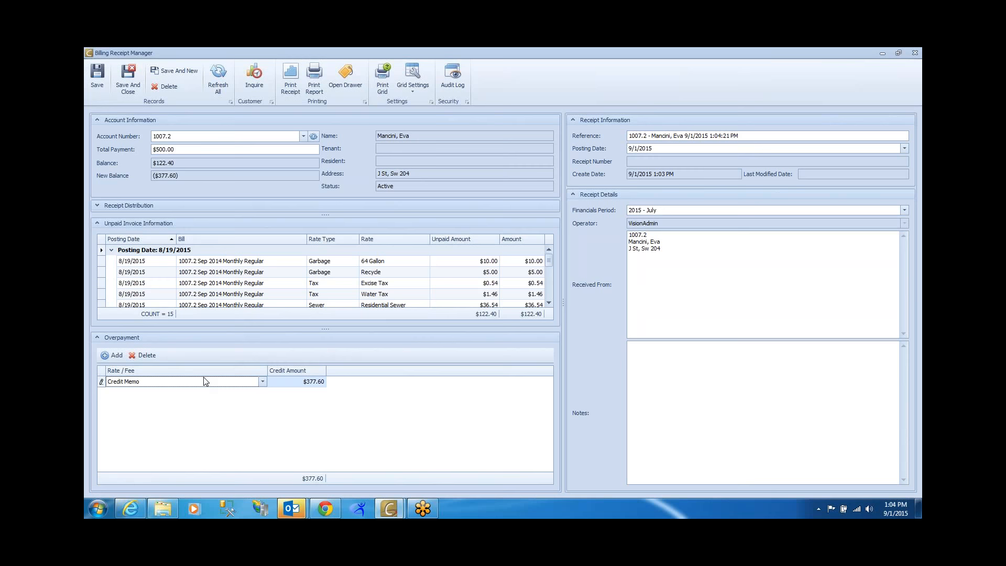
# Step: Add four overpayment lines and set the second to Lamb Weston, the third to Basic Commercial and the fourth to Residential Sewer
pyautogui.click(112, 356)
pyautogui.click(112, 356)
pyautogui.click(113, 356)
pyautogui.click(112, 356)
pyautogui.click(128, 393)
pyautogui.click(153, 327)
pyautogui.click(143, 413)
pyautogui.click(152, 382)
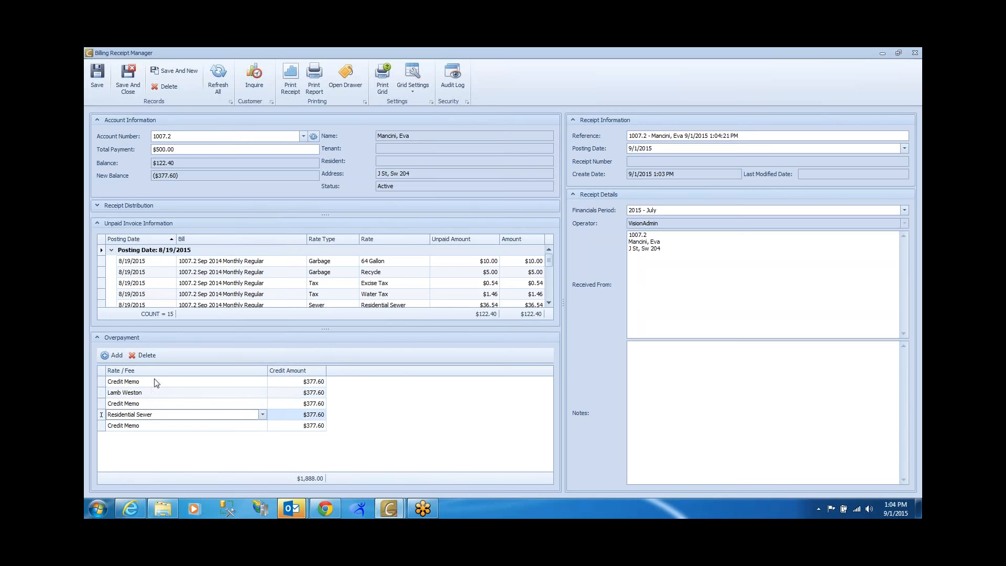
pyautogui.click(141, 407)
pyautogui.click(157, 325)
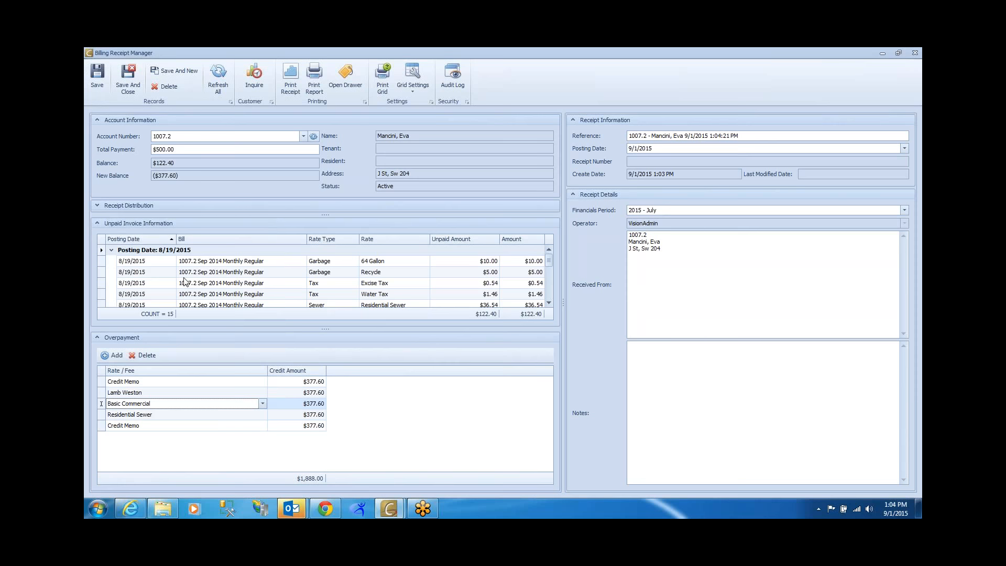
# Step: Collapse the overpayment section, expand the receipt distribution, and enlarge both the distribution area and the account information pane
pyautogui.click(95, 338)
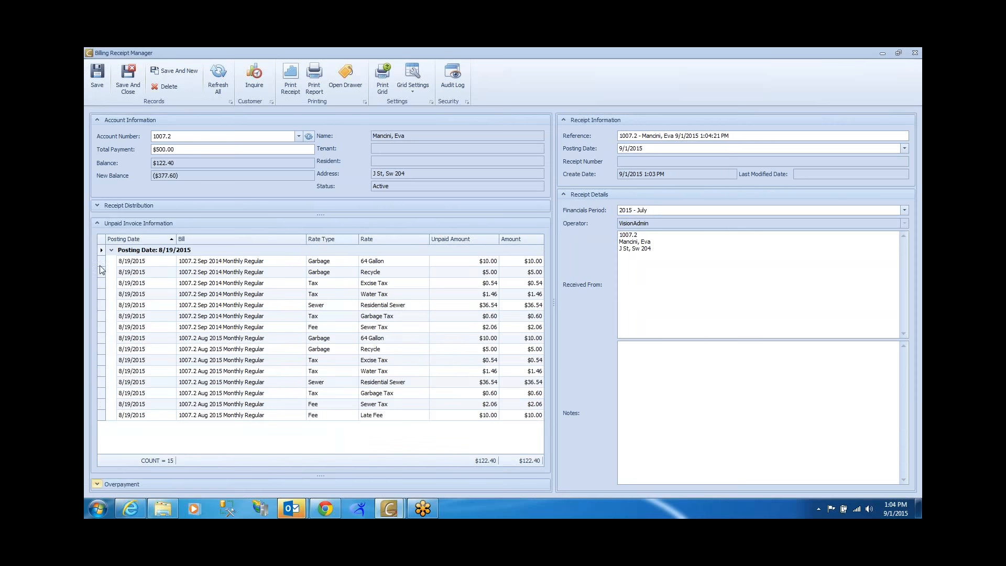
pyautogui.click(96, 224)
pyautogui.click(96, 224)
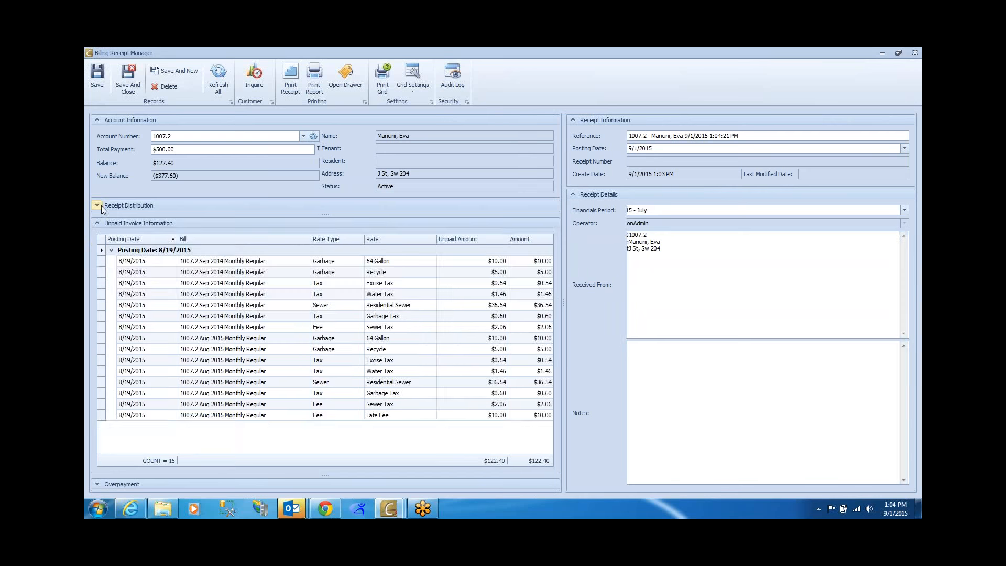
pyautogui.click(98, 206)
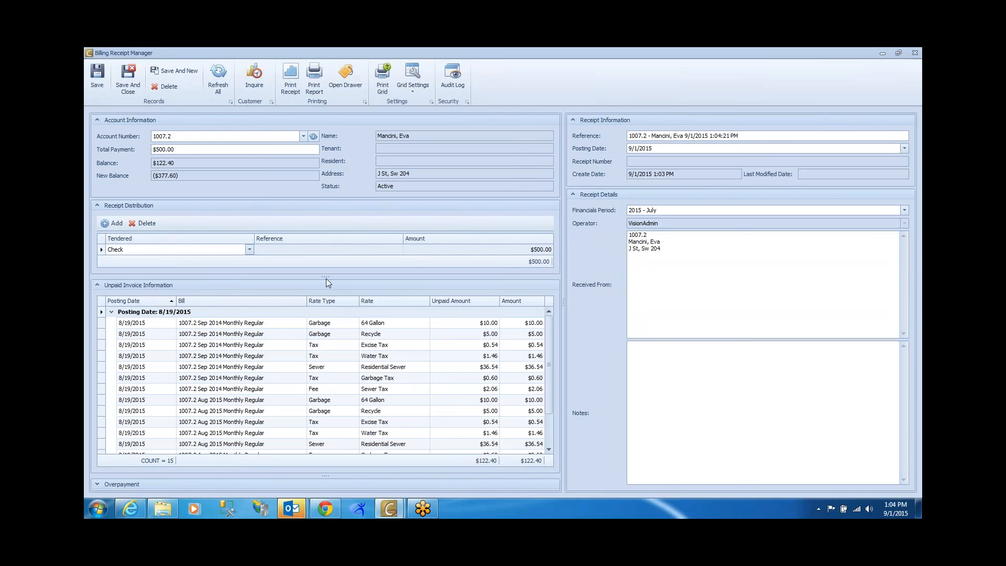
pyautogui.moveTo(325, 276); pyautogui.dragTo(326, 305)
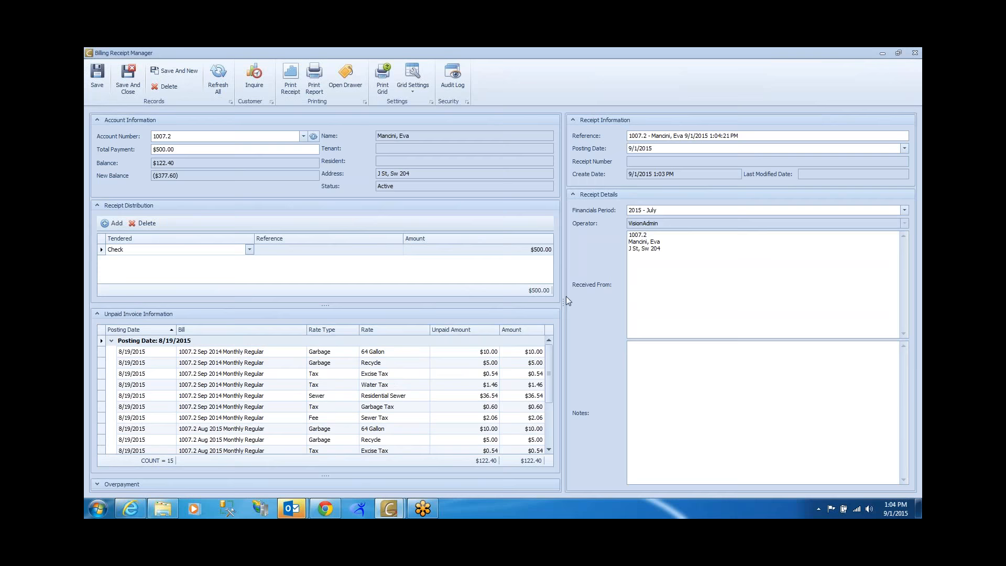
pyautogui.moveTo(563, 297); pyautogui.dragTo(588, 297)
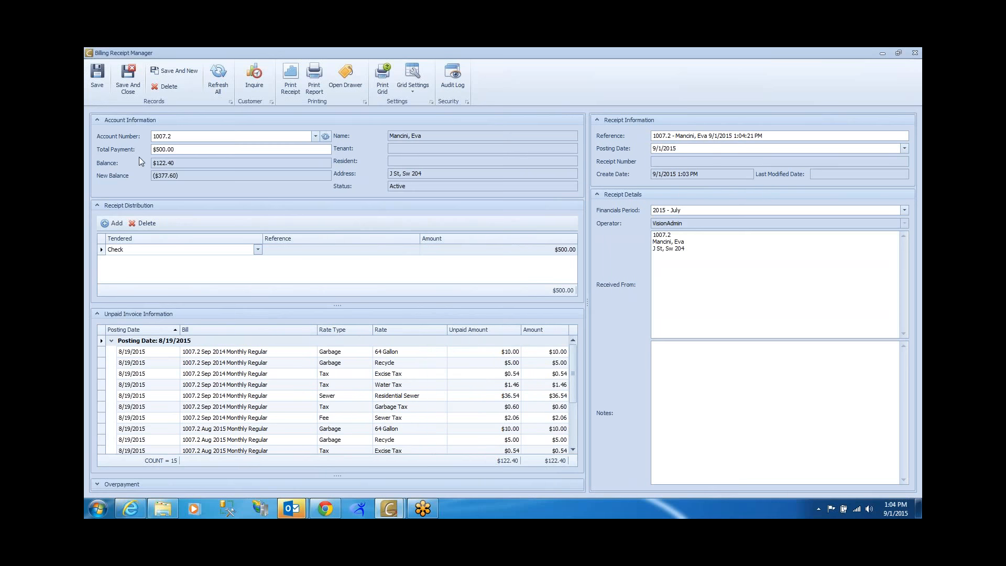
# Step: Inquire on the account to review its bill postings, receipts and record type filter choices, and close the inquiry
pyautogui.click(250, 78)
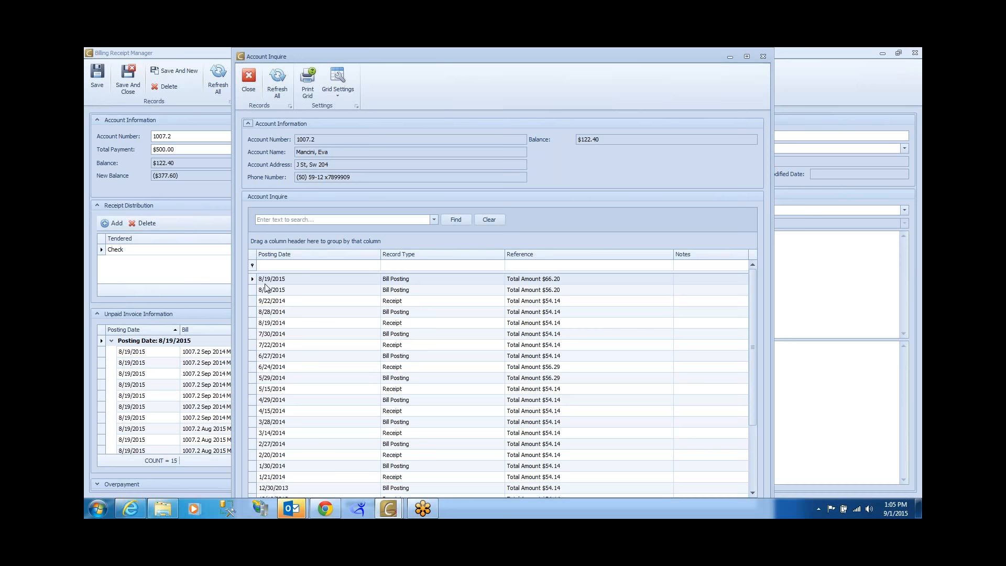
pyautogui.click(502, 254)
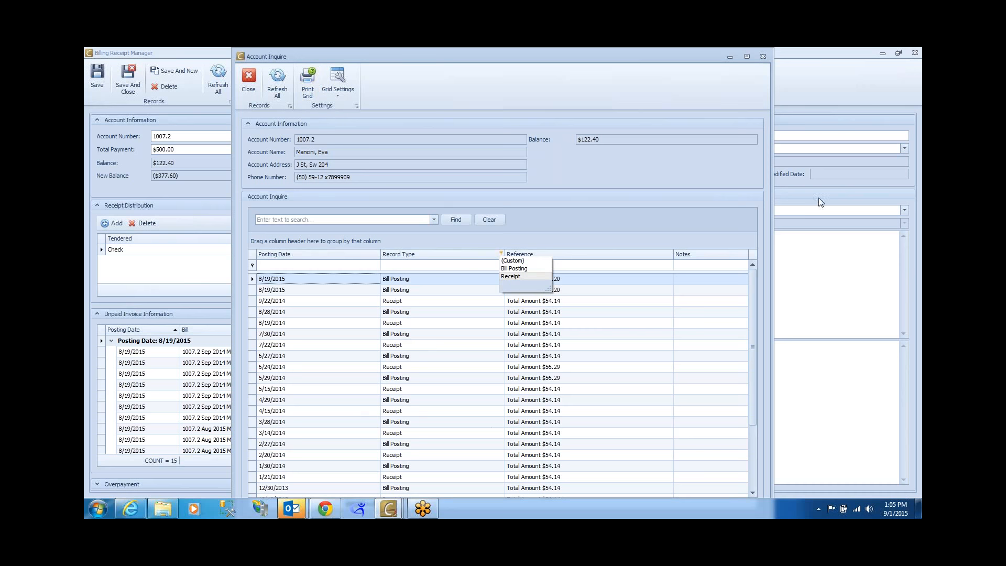
pyautogui.click(764, 57)
pyautogui.click(764, 57)
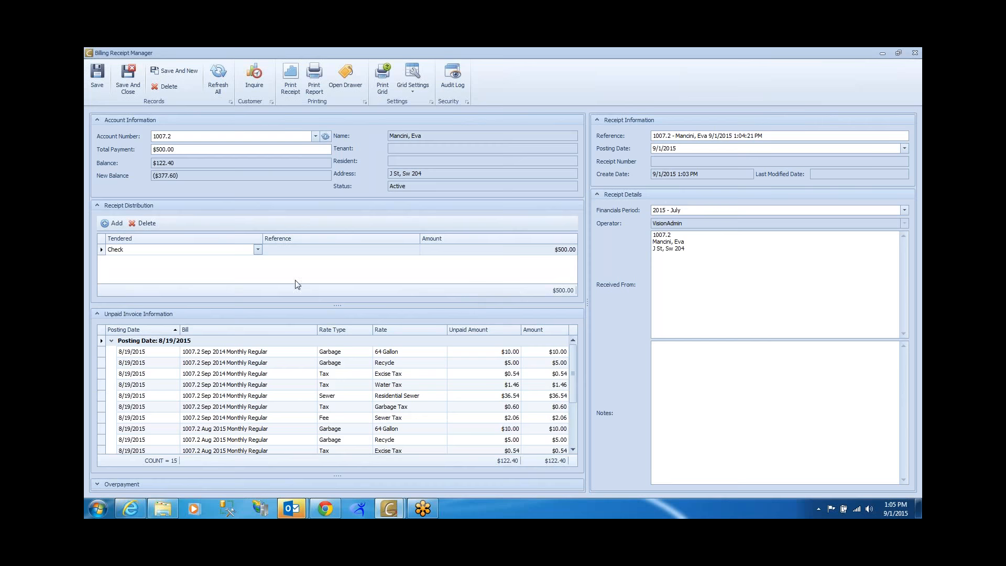
# Step: Close the Billing receipt without saving it and start a Business License receipt for Account/ability Resources, Inc
pyautogui.click(915, 53)
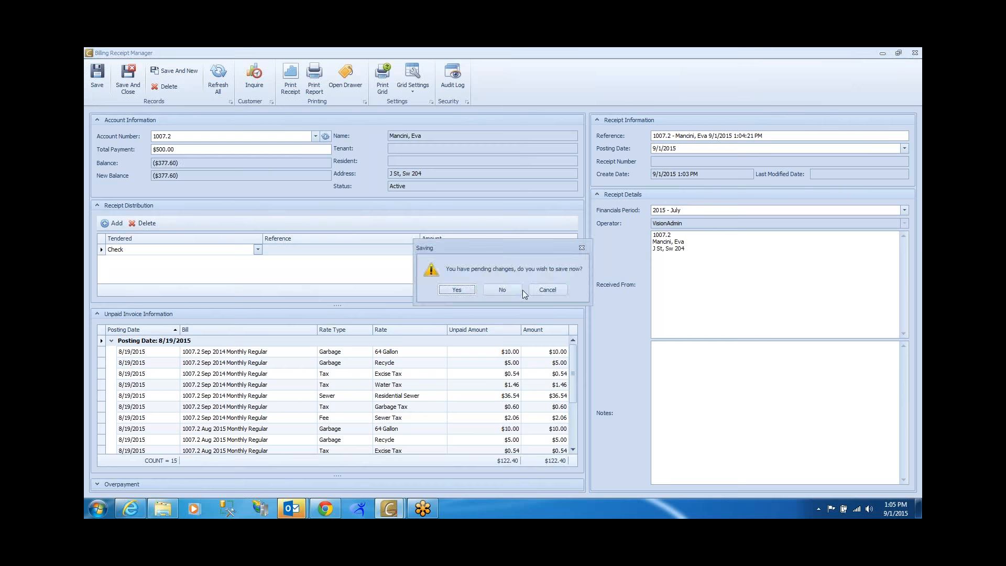
pyautogui.click(513, 289)
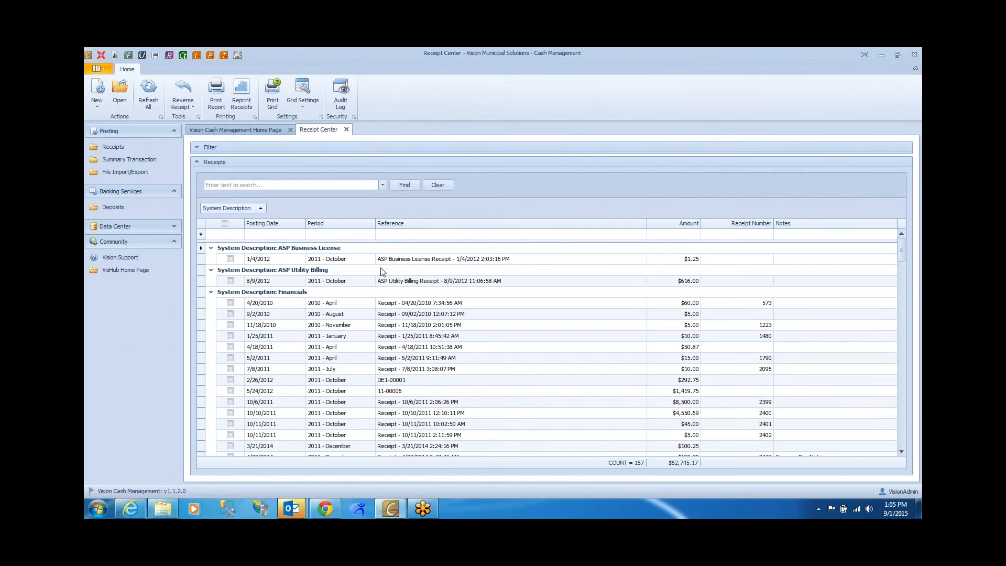
pyautogui.click(197, 55)
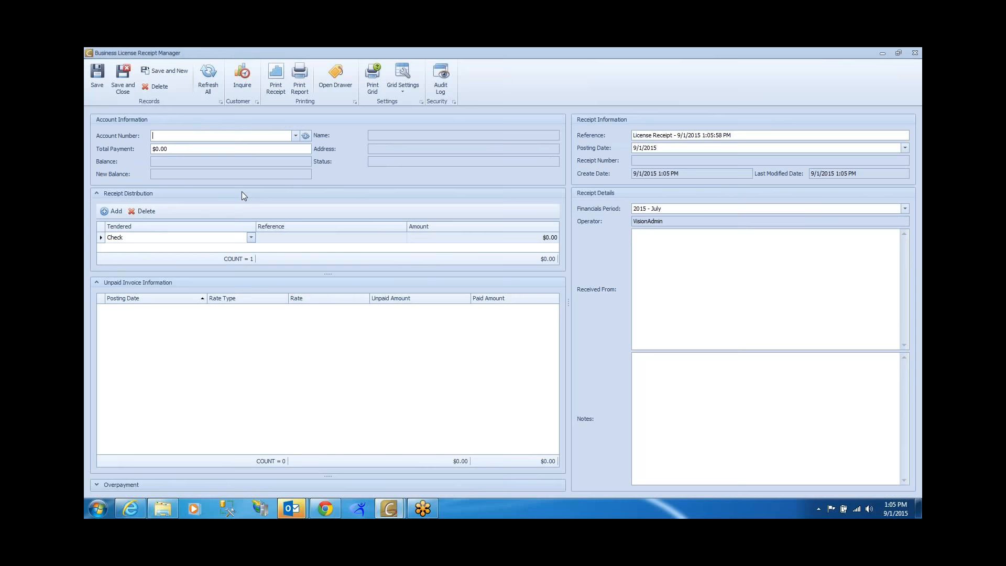
pyautogui.click(296, 137)
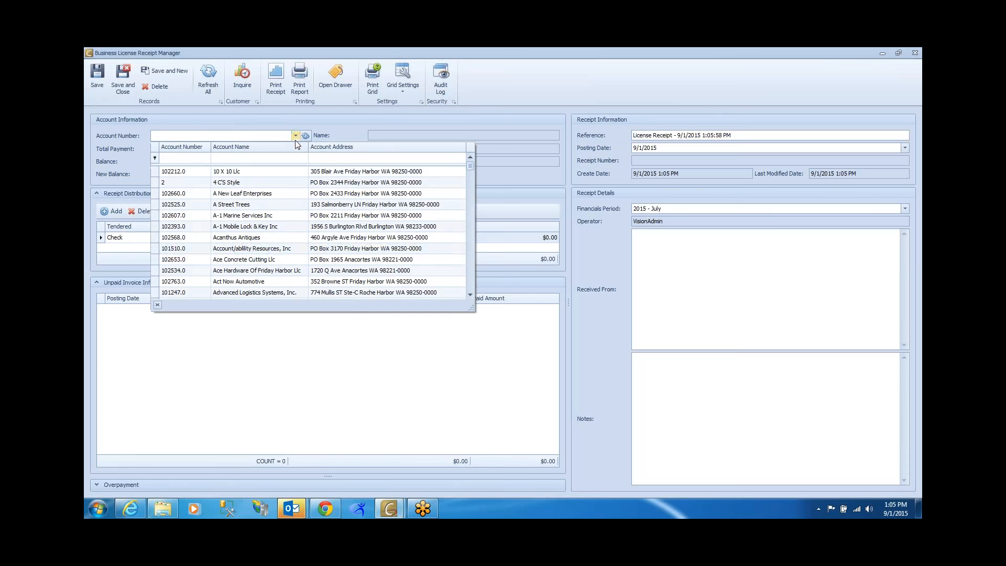
pyautogui.click(230, 248)
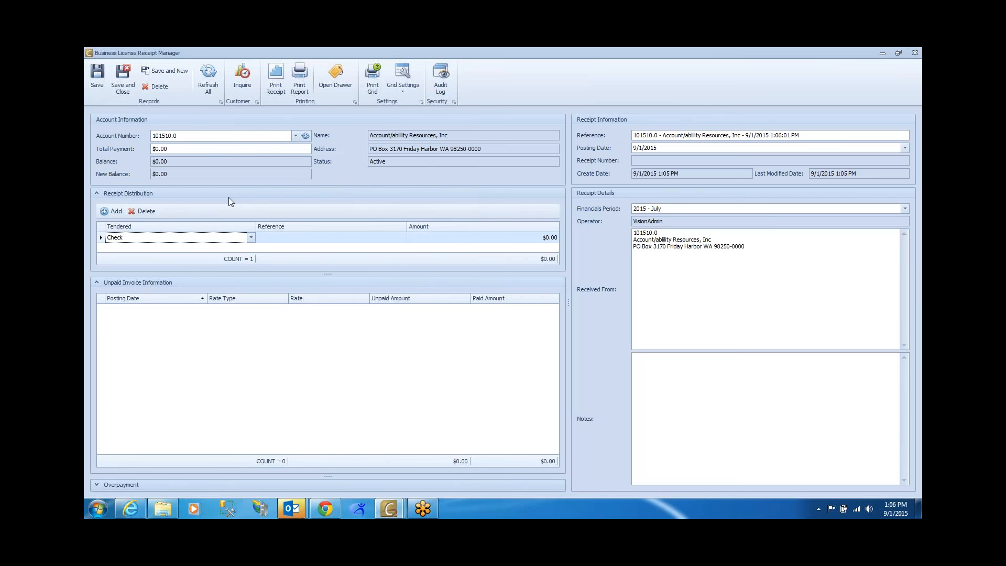
# Step: Check the financials period choices, reference and posting date of the license receipt, and close it without saving
pyautogui.click(646, 210)
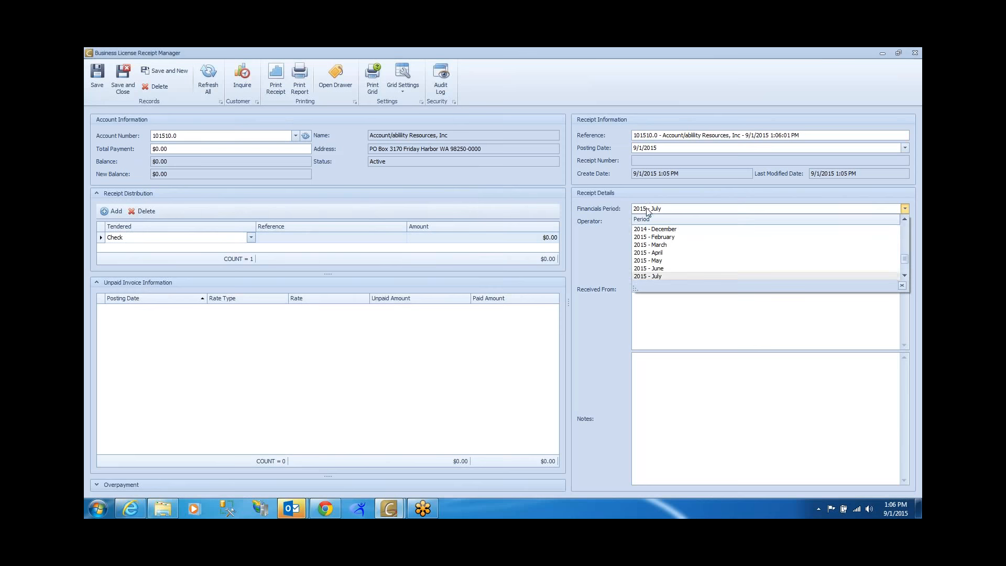
pyautogui.click(655, 136)
pyautogui.click(651, 147)
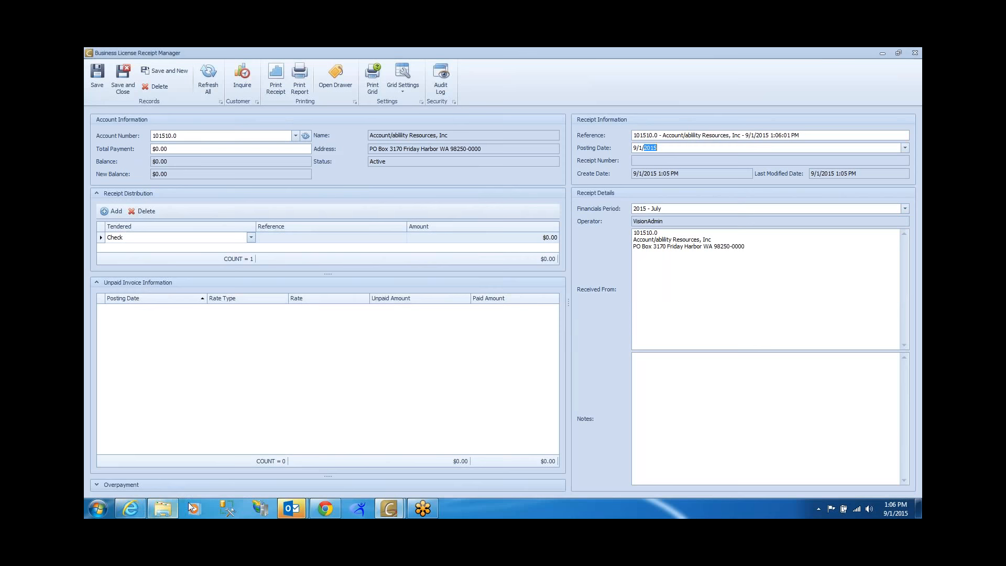
pyautogui.click(916, 53)
pyautogui.click(499, 290)
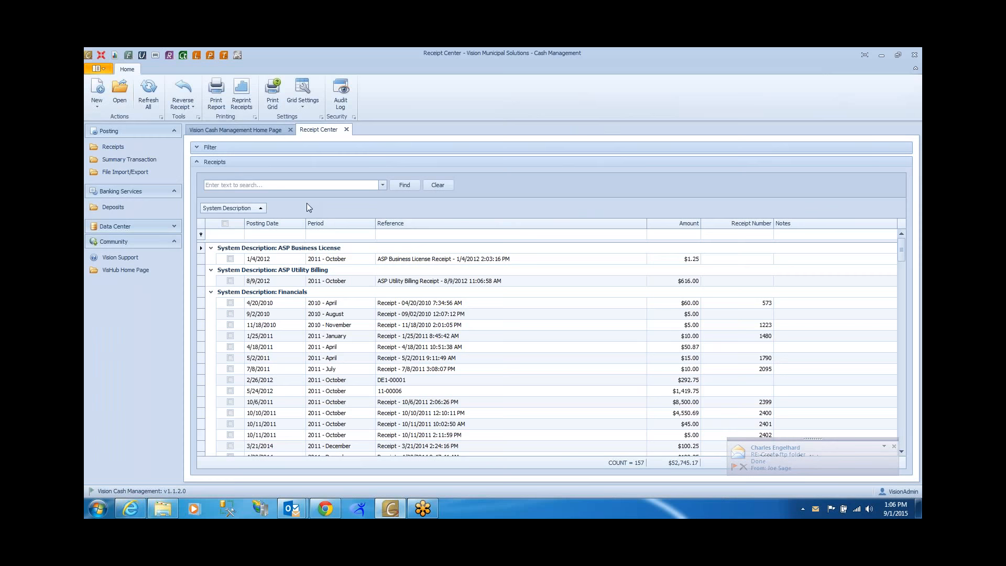
pyautogui.click(407, 316)
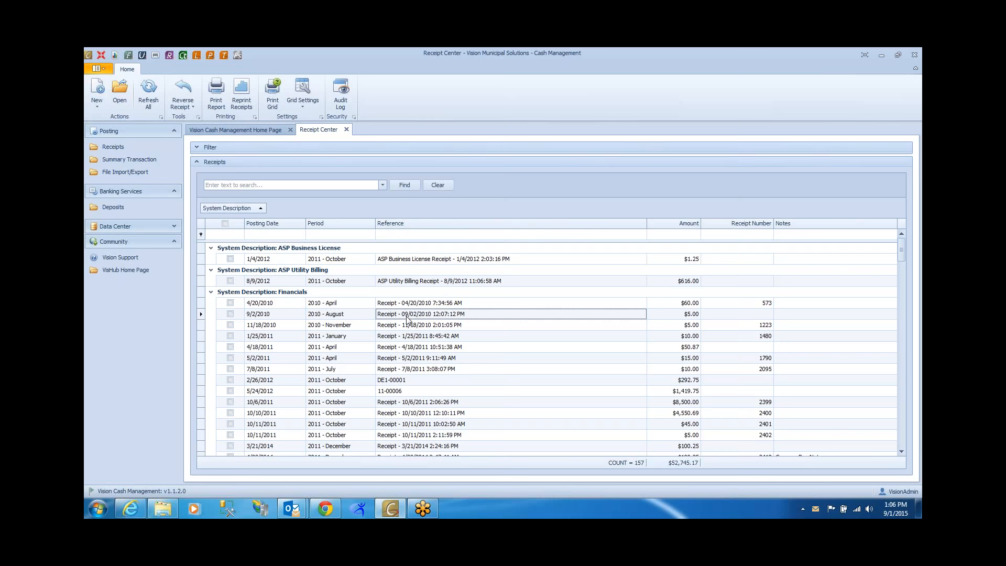
pyautogui.click(385, 284)
pyautogui.click(390, 260)
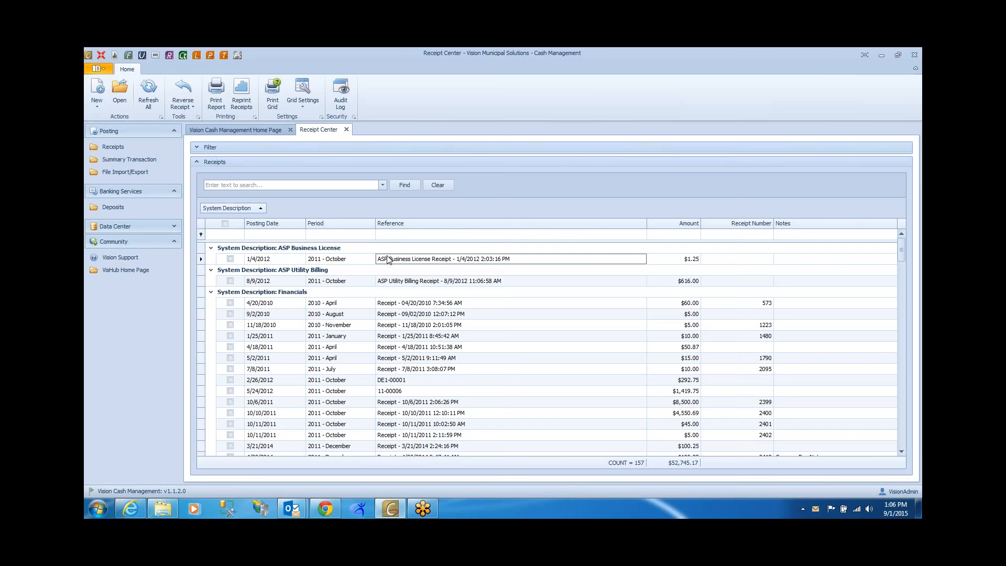
# Step: Remove the System Description grouping from the receipts list and group the list by System Description again
pyautogui.click(263, 207)
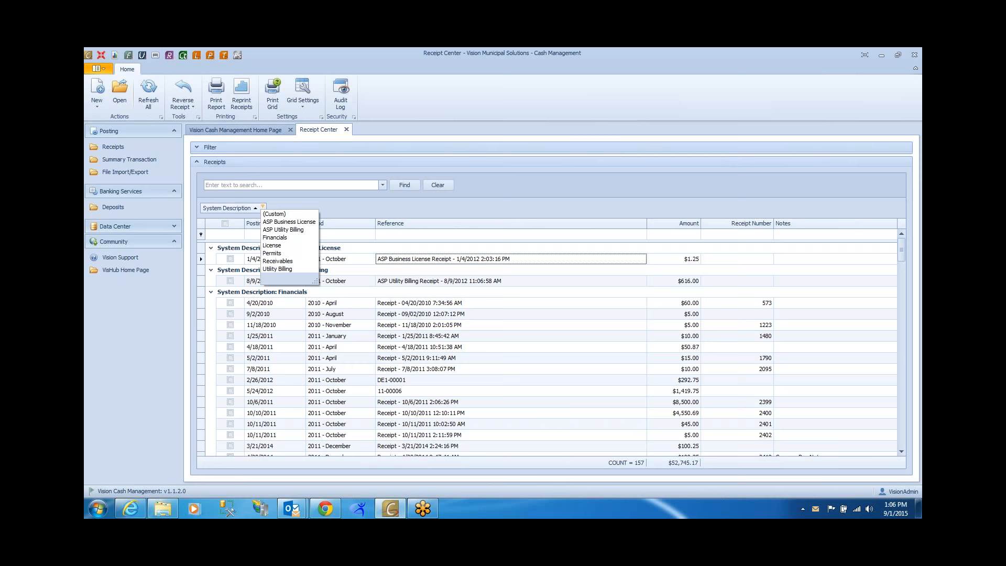
pyautogui.click(238, 215)
pyautogui.moveTo(238, 209); pyautogui.dragTo(247, 225)
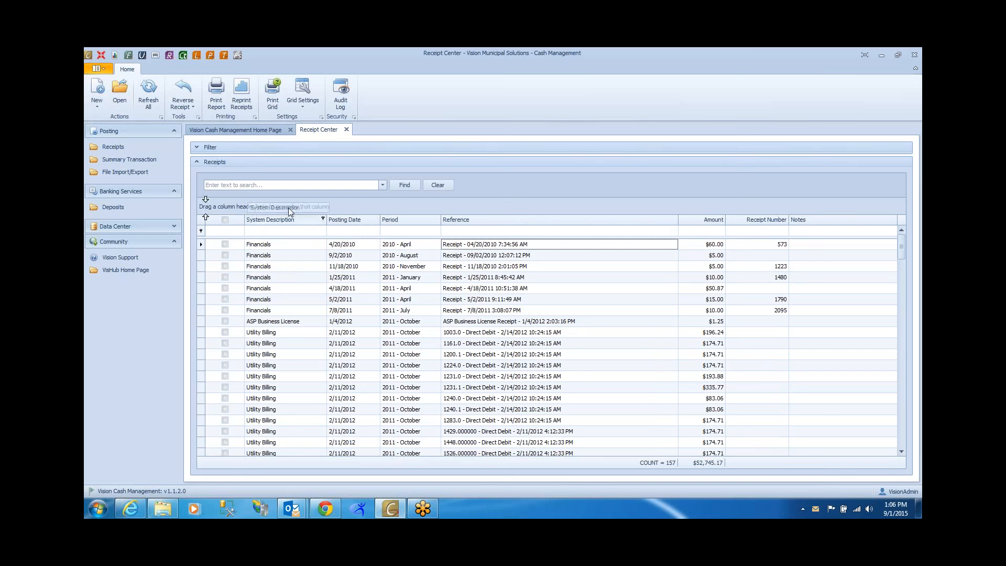
pyautogui.moveTo(283, 220); pyautogui.dragTo(264, 210)
# Step: Filter the receipts list to the Financials system description and select the first July-period receipt posted 8/20/2015
pyautogui.click(264, 208)
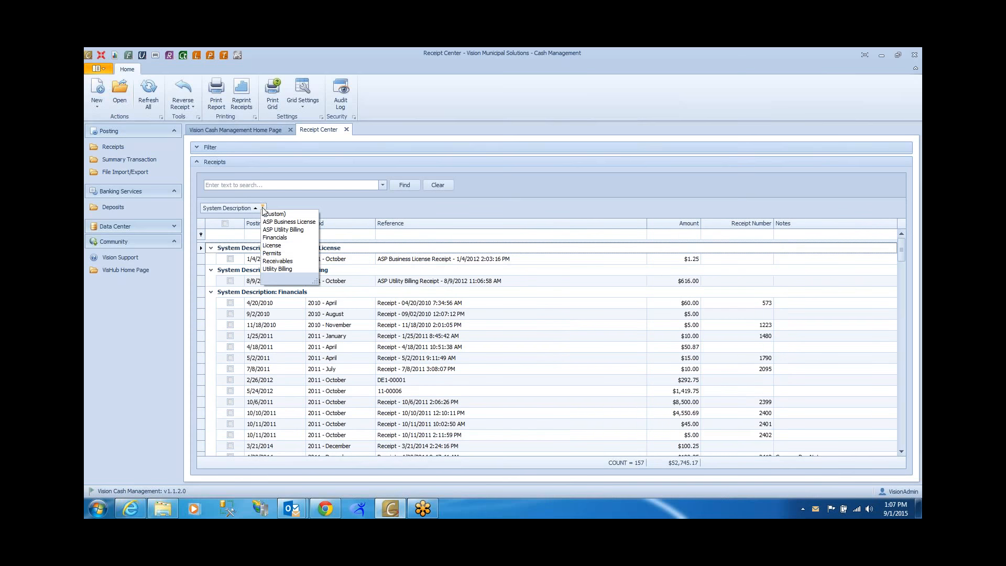
pyautogui.click(273, 238)
pyautogui.click(419, 380)
pyautogui.scroll(-1, 416, 388)
pyautogui.scroll(-3, 418, 388)
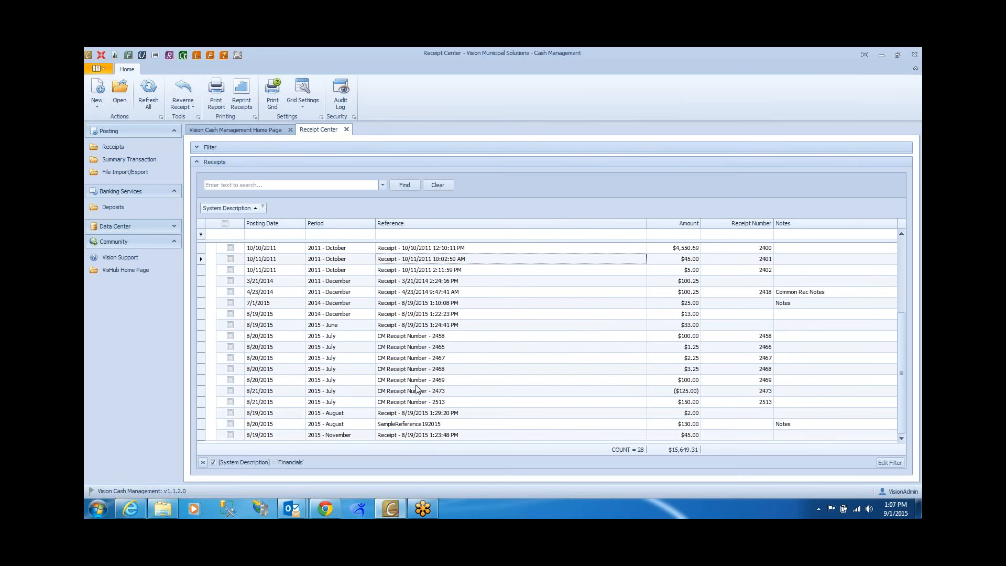
pyautogui.click(408, 339)
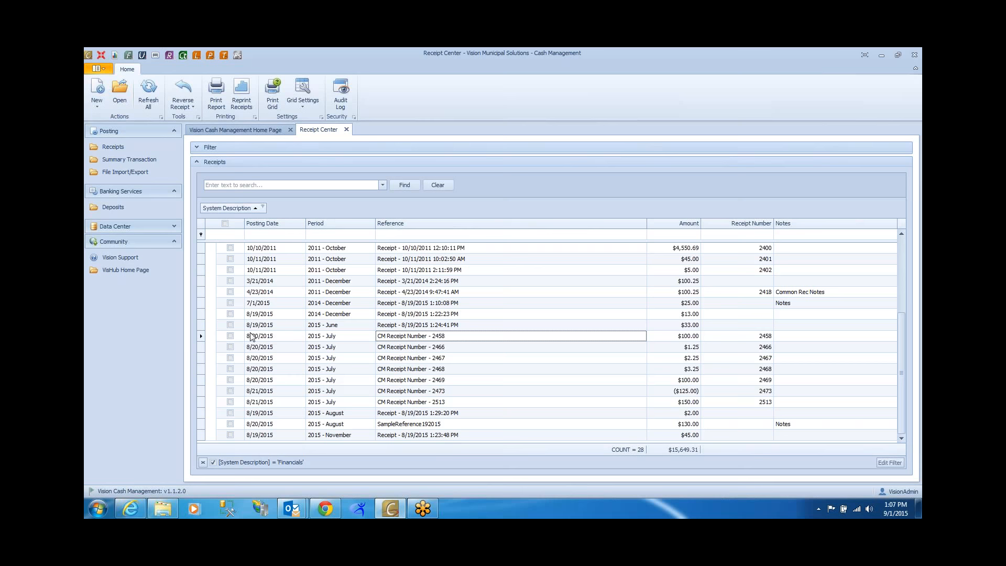
# Step: Open the selected 8/20/2015 Financials receipt, look through its payment detail account number choices, and close it without saving
pyautogui.doubleClick(292, 336)
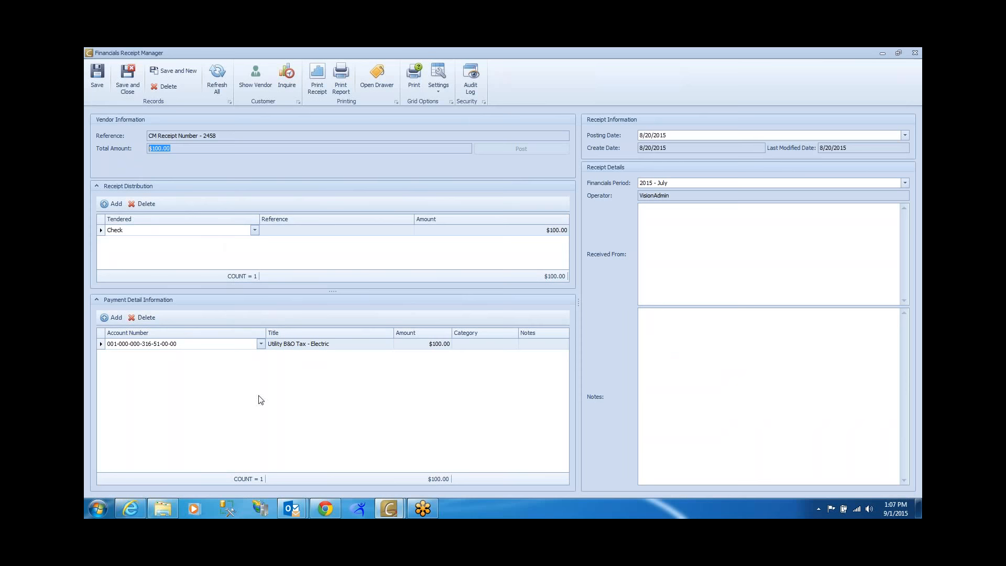
pyautogui.click(261, 344)
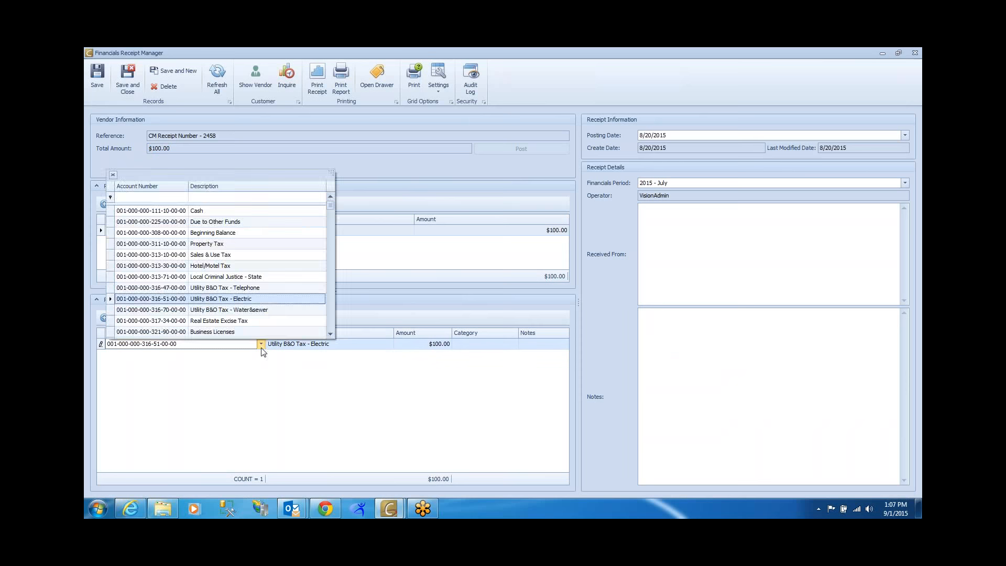
pyautogui.click(261, 344)
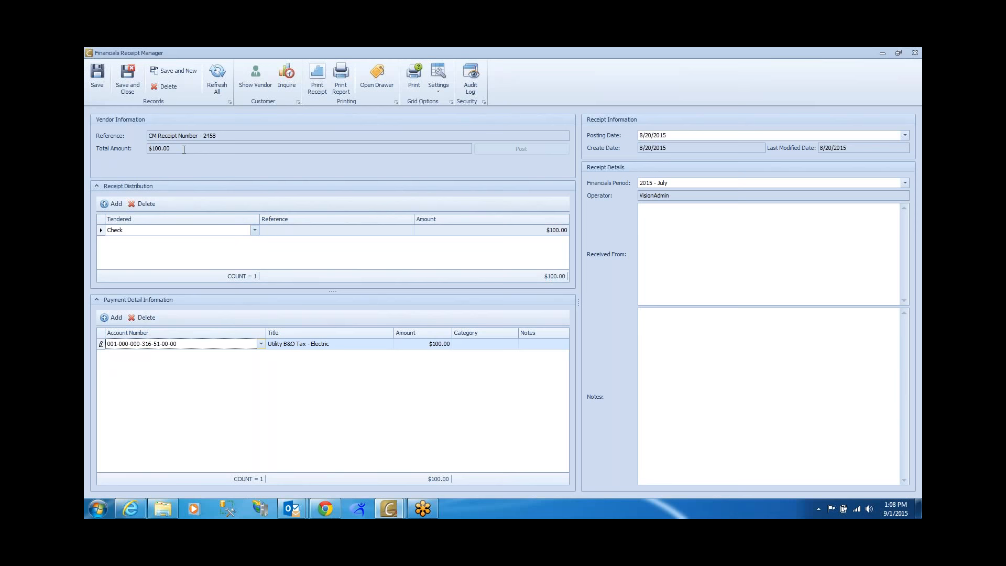
pyautogui.click(915, 54)
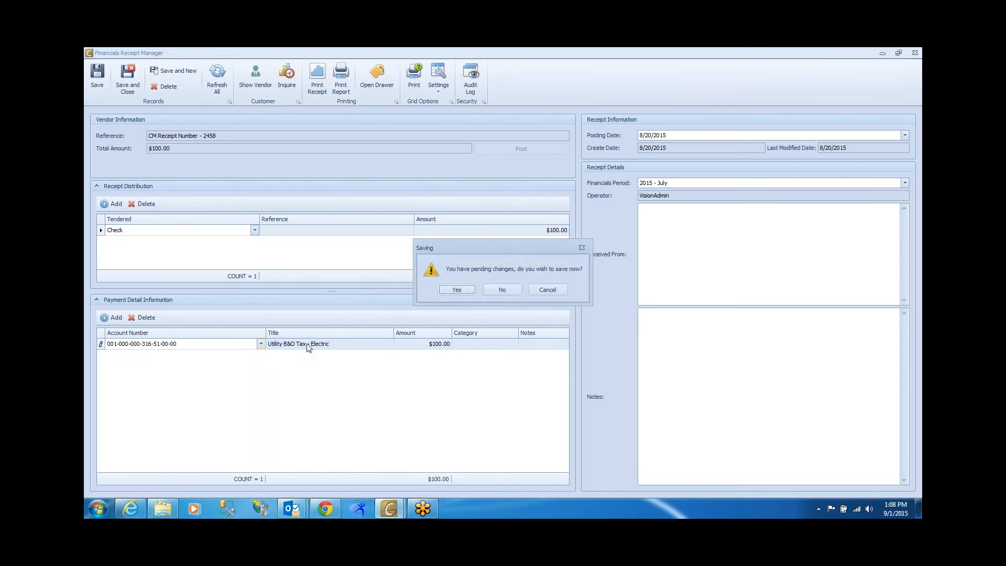
pyautogui.click(501, 289)
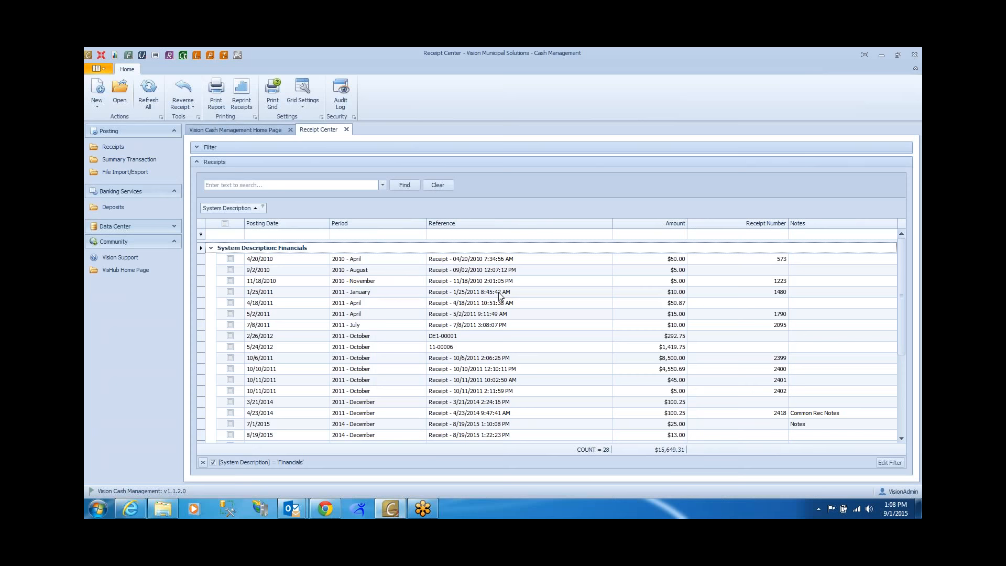
# Step: Filter the receipts list to the License system description and mark the A-1 Marine Services Inc receipt
pyautogui.click(263, 210)
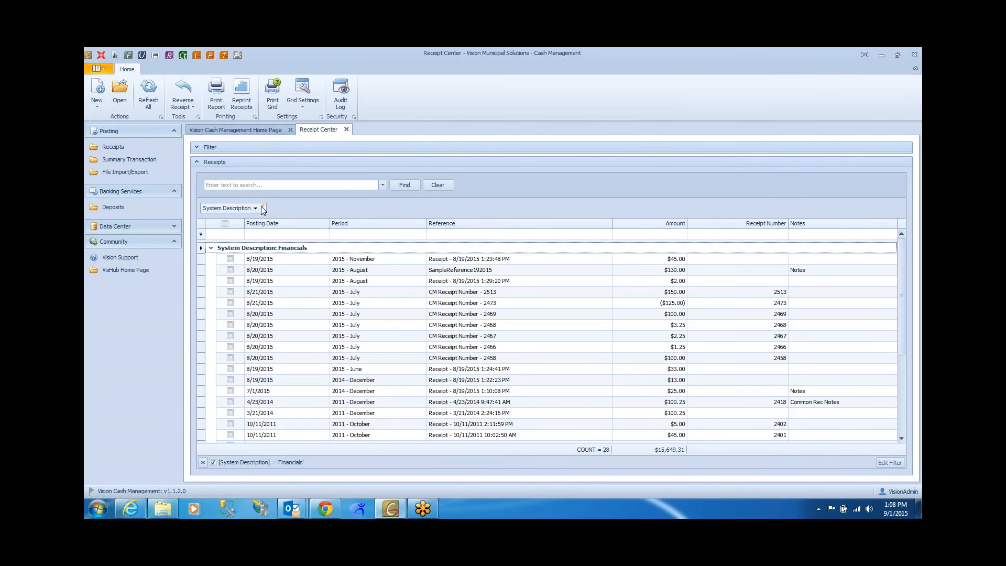
pyautogui.click(263, 208)
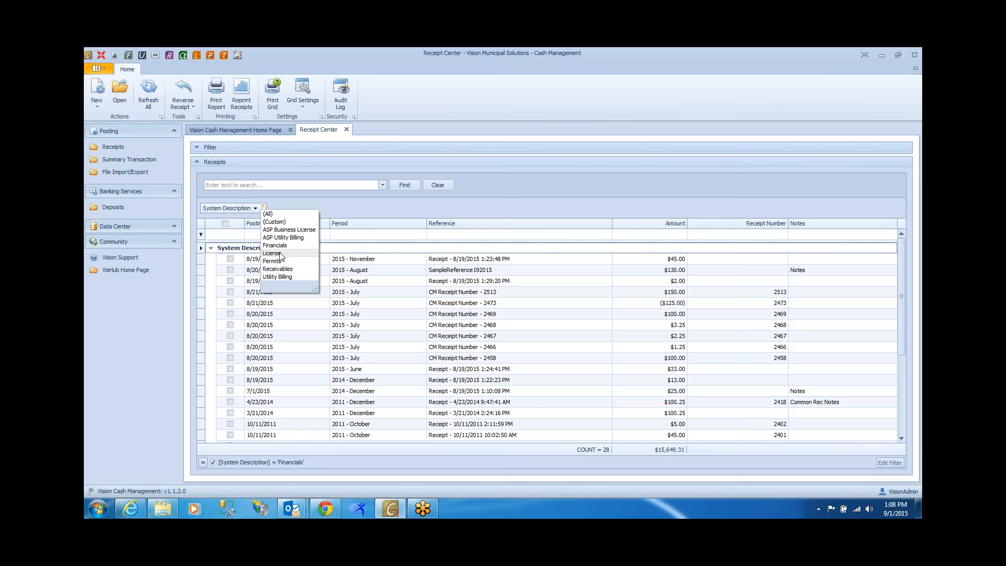
pyautogui.click(281, 256)
pyautogui.click(230, 314)
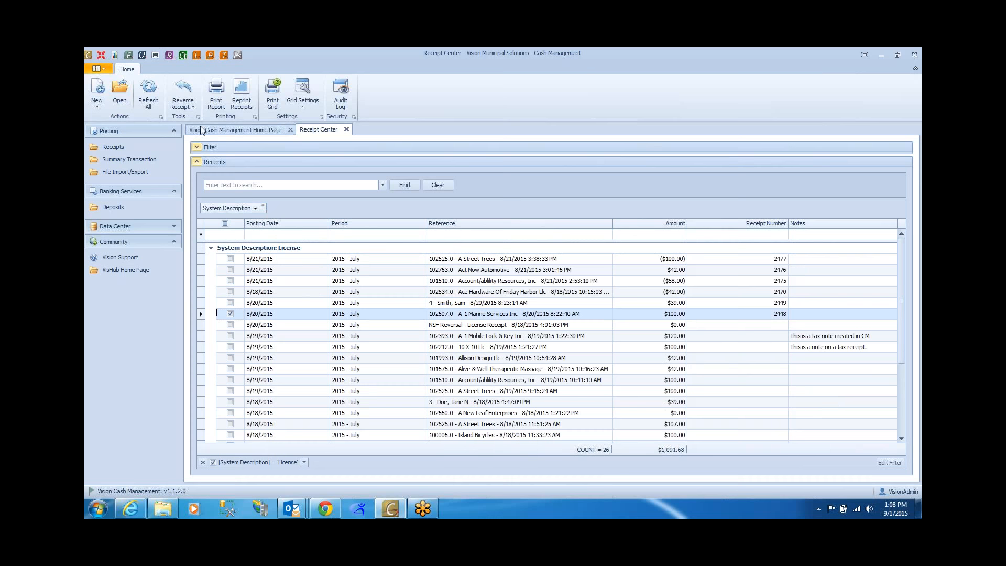
# Step: Look at the reversal options available for the marked license receipt and close the Receipt Center
pyautogui.click(190, 107)
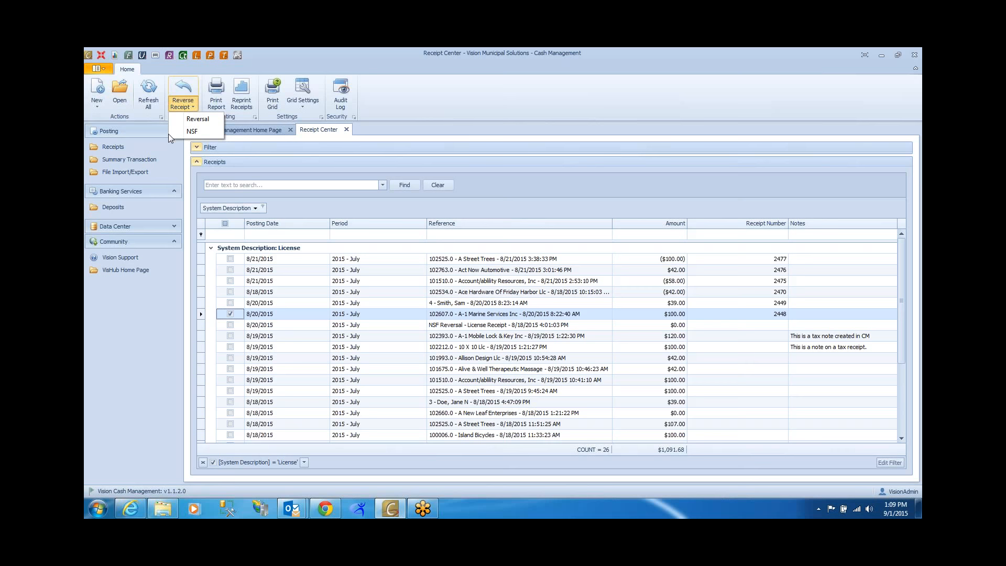
pyautogui.click(288, 285)
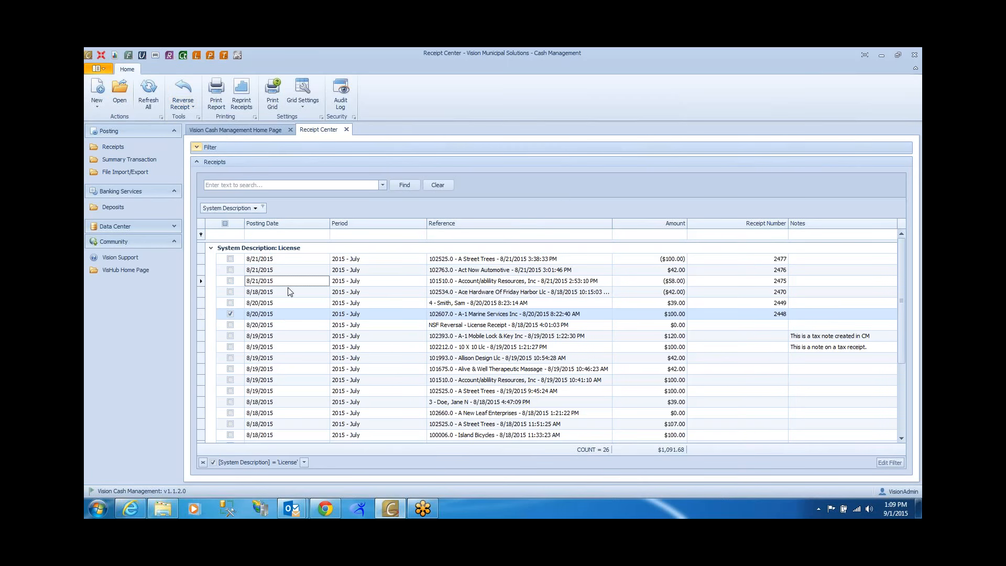
pyautogui.click(347, 129)
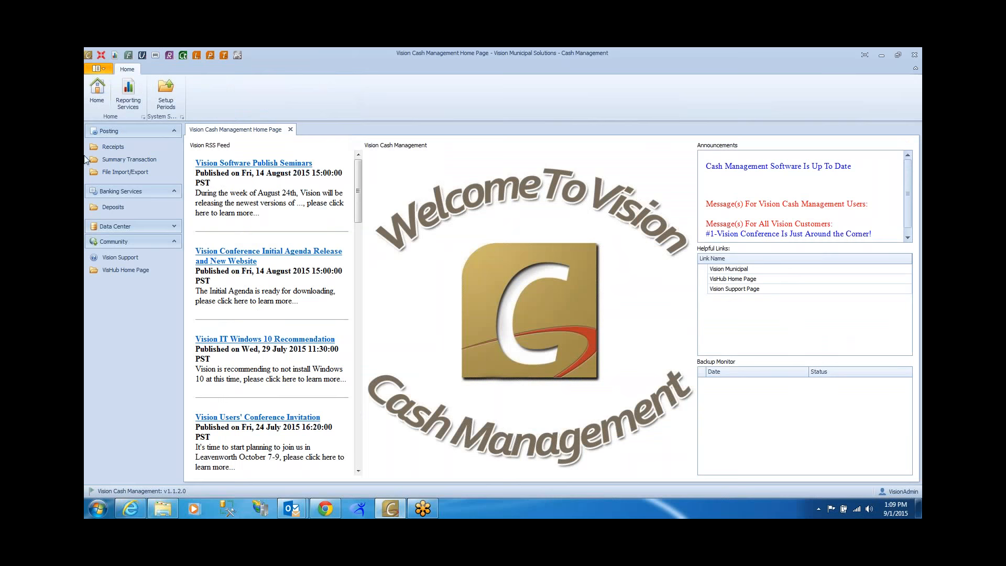
# Step: Open the file import/export records, select the UB Scan import of 8/21/2015 10:45 AM, and close the Import Center
pyautogui.click(125, 173)
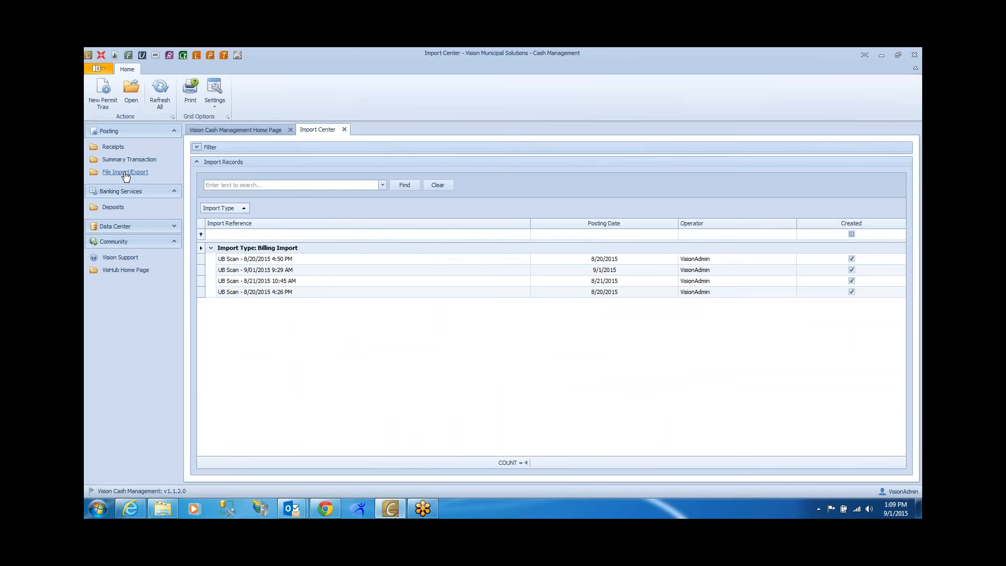
pyautogui.click(278, 285)
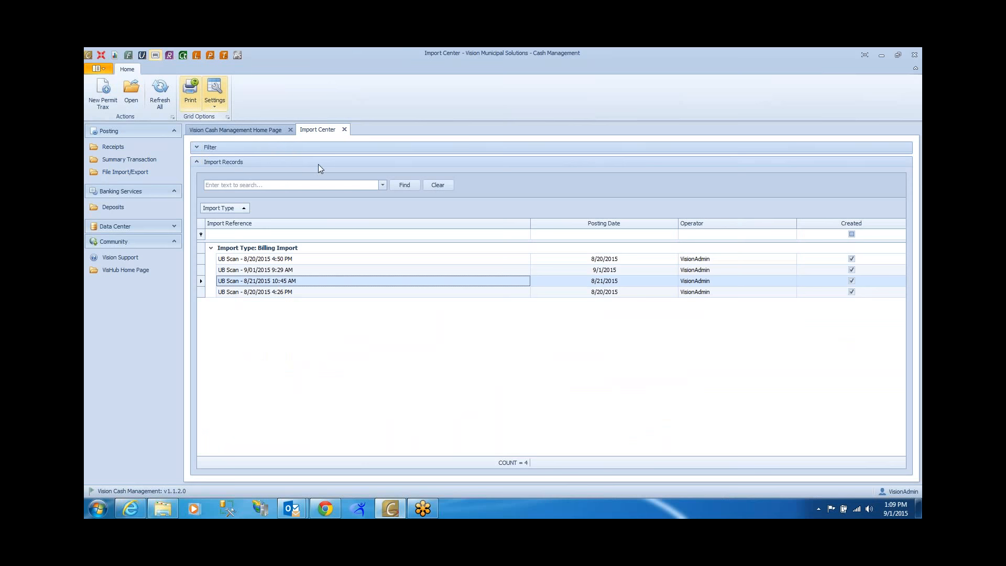
pyautogui.click(344, 130)
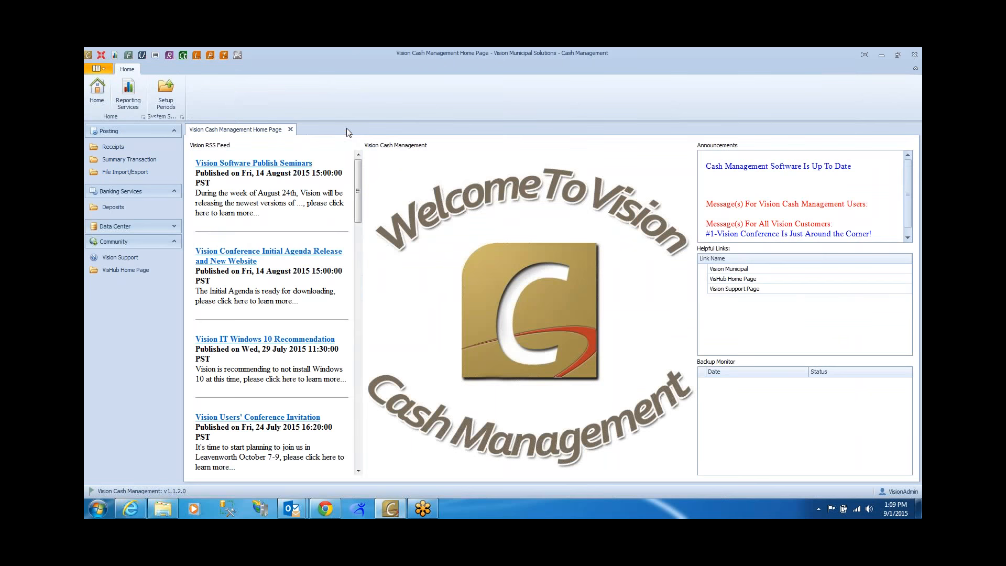
# Step: Open the summary transactions, create a Utility Billing summary transaction for 2015 - July, and close it without saving
pyautogui.click(128, 161)
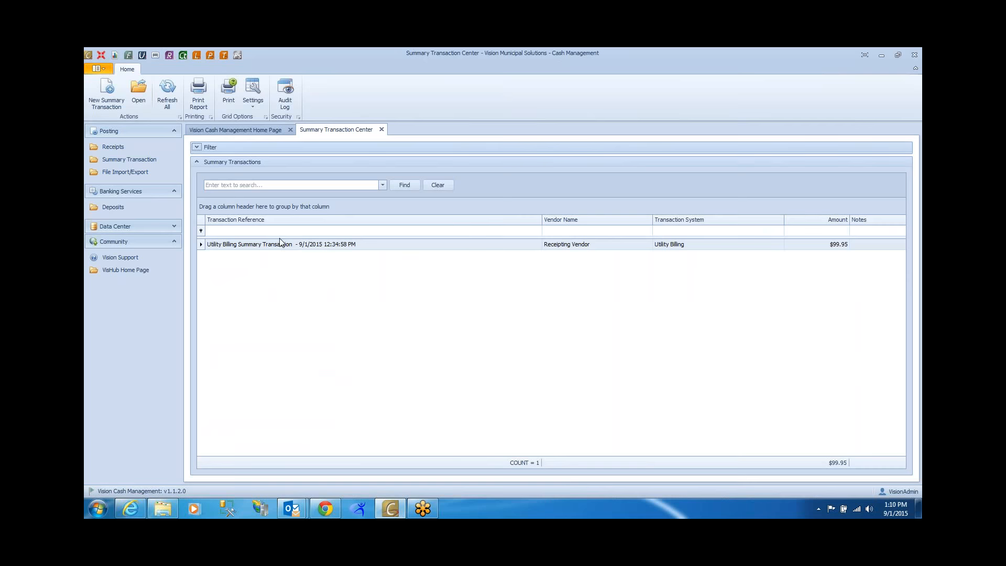
pyautogui.click(103, 87)
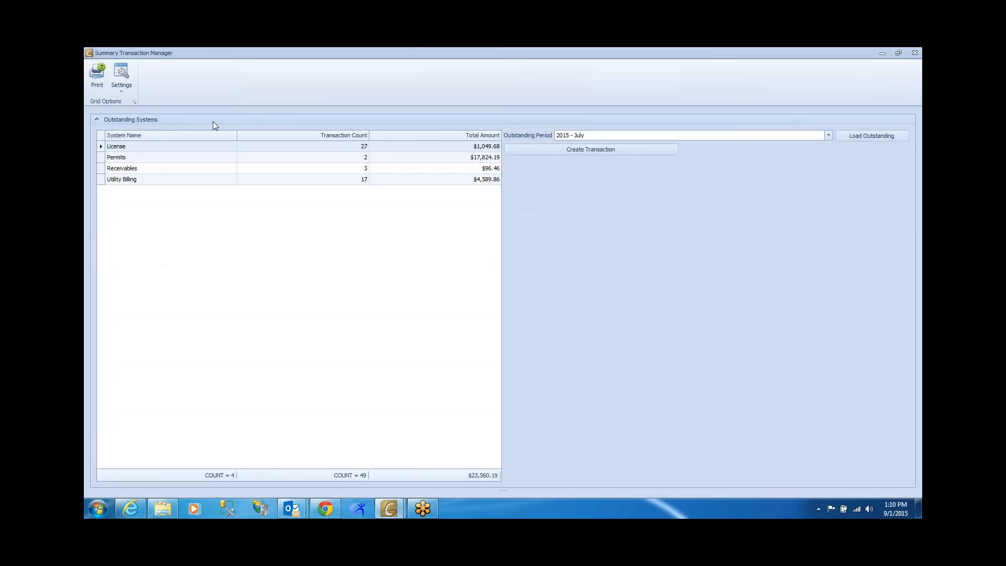
pyautogui.click(182, 182)
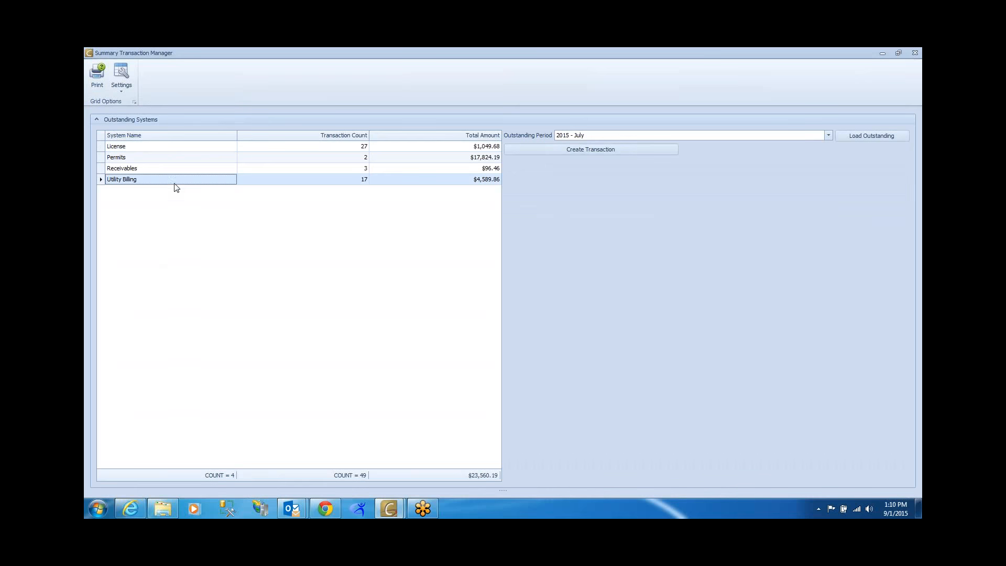
pyautogui.click(597, 151)
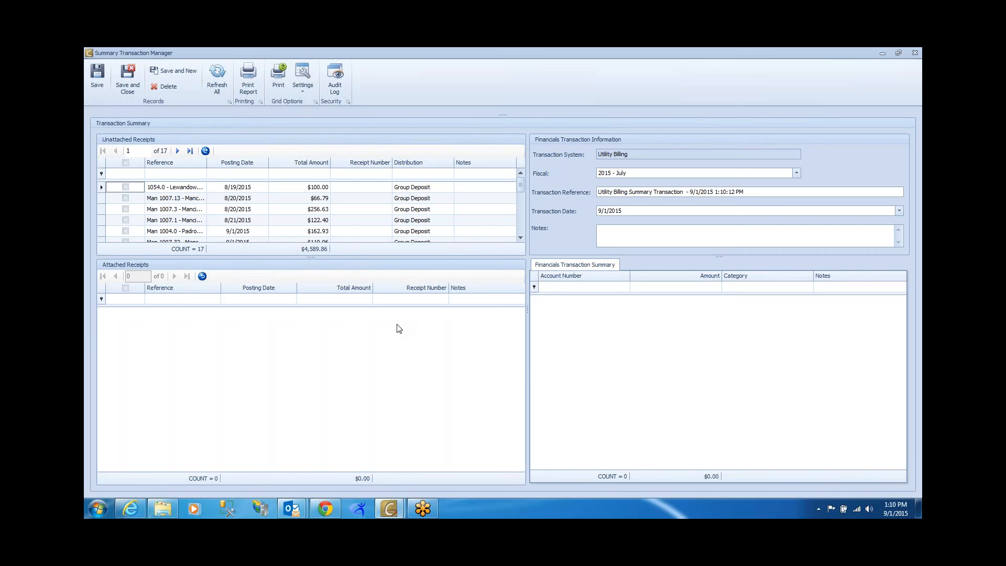
pyautogui.click(915, 54)
pyautogui.click(494, 289)
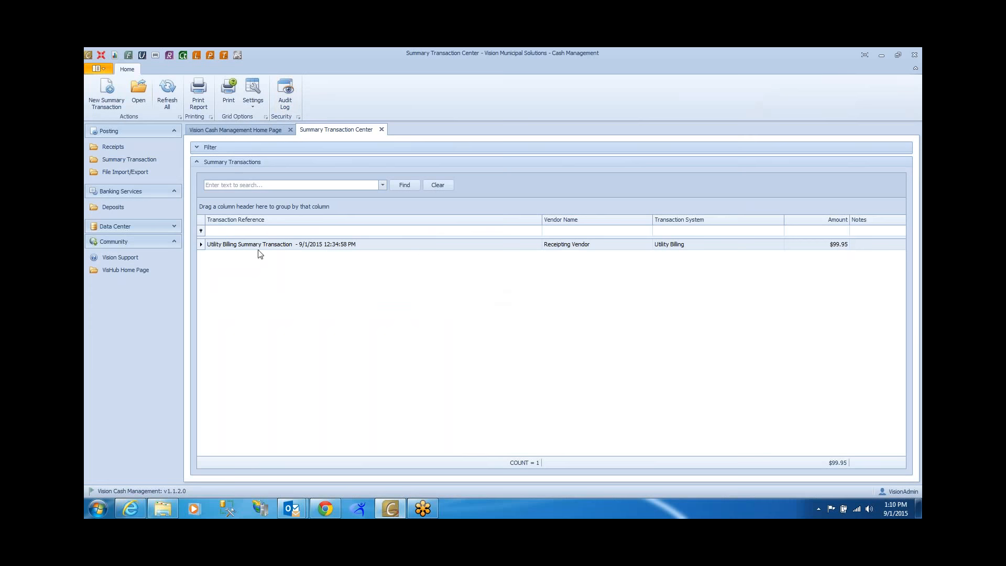
# Step: Review the Transaction Activity report and the existing Utility Billing summary transaction, and close the Summary Transaction Center
pyautogui.click(204, 104)
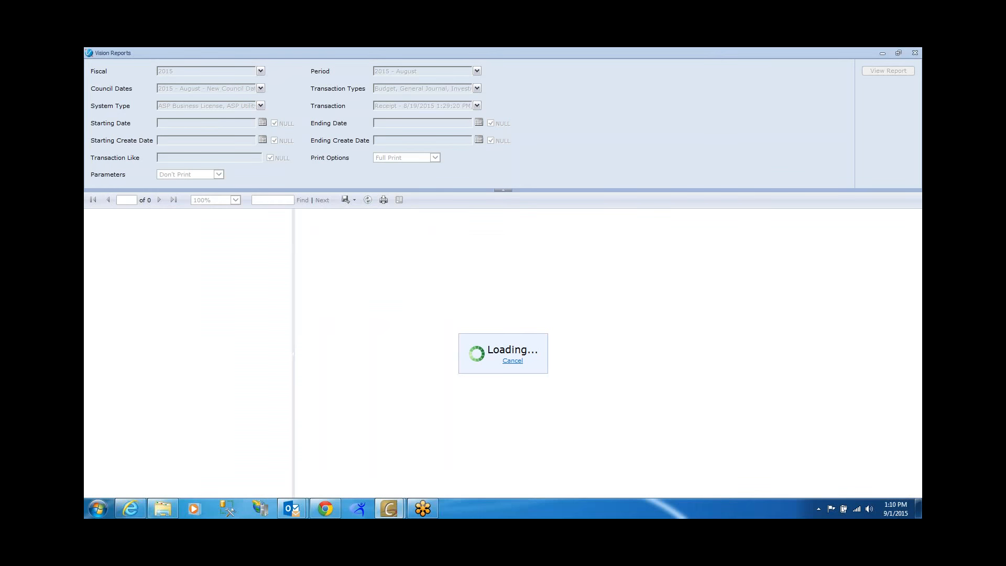
pyautogui.click(915, 53)
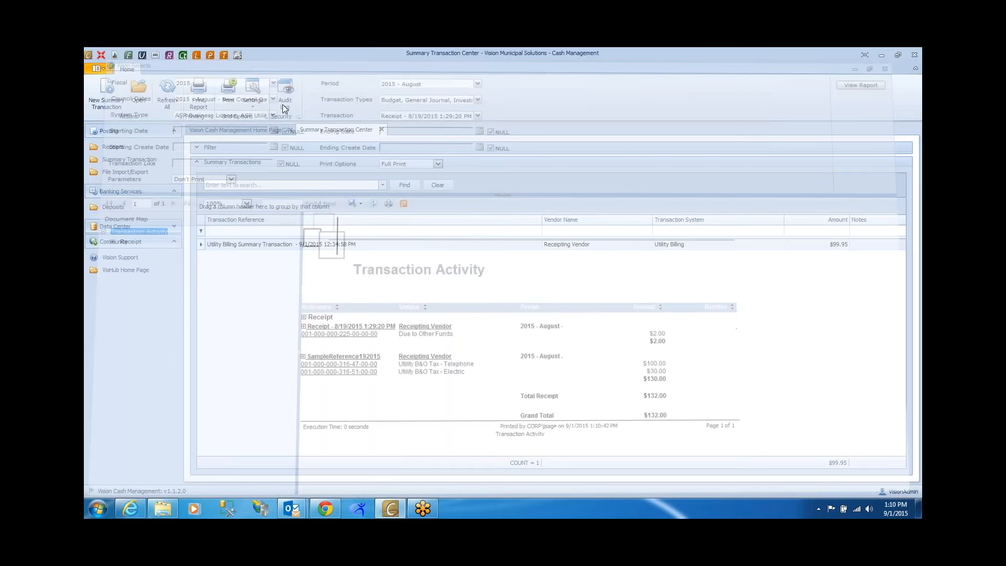
pyautogui.click(239, 244)
pyautogui.doubleClick(239, 244)
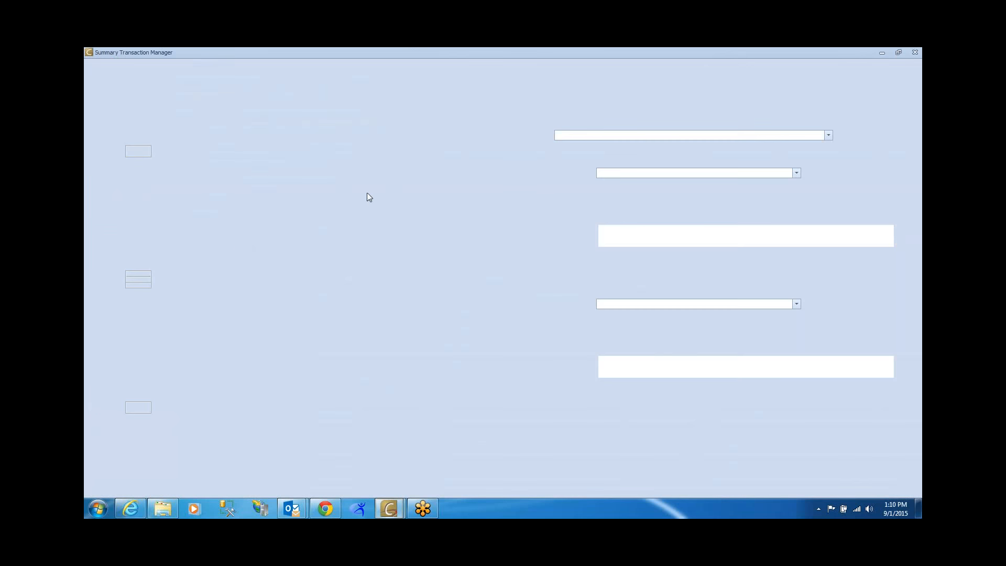
pyautogui.click(248, 83)
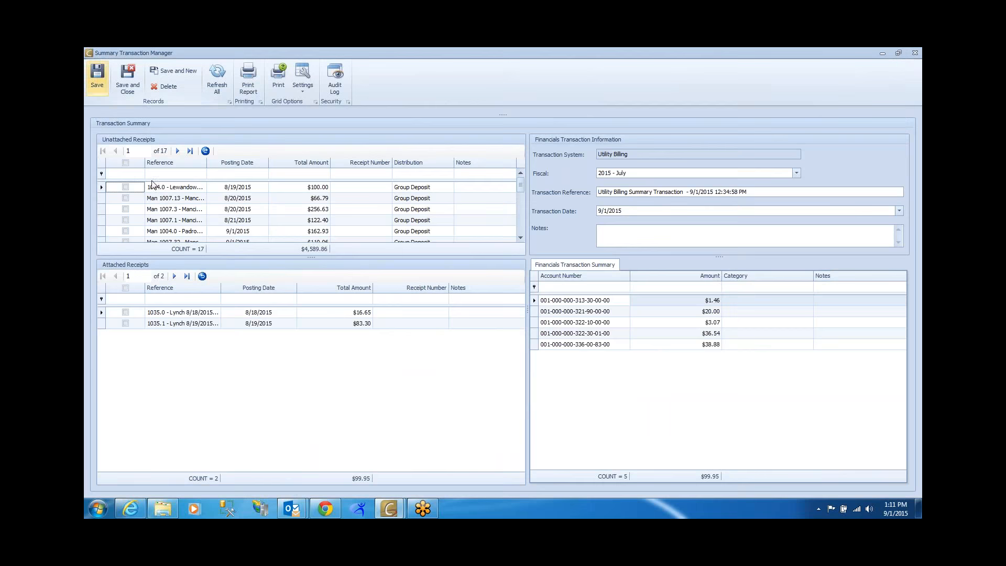
pyautogui.click(916, 53)
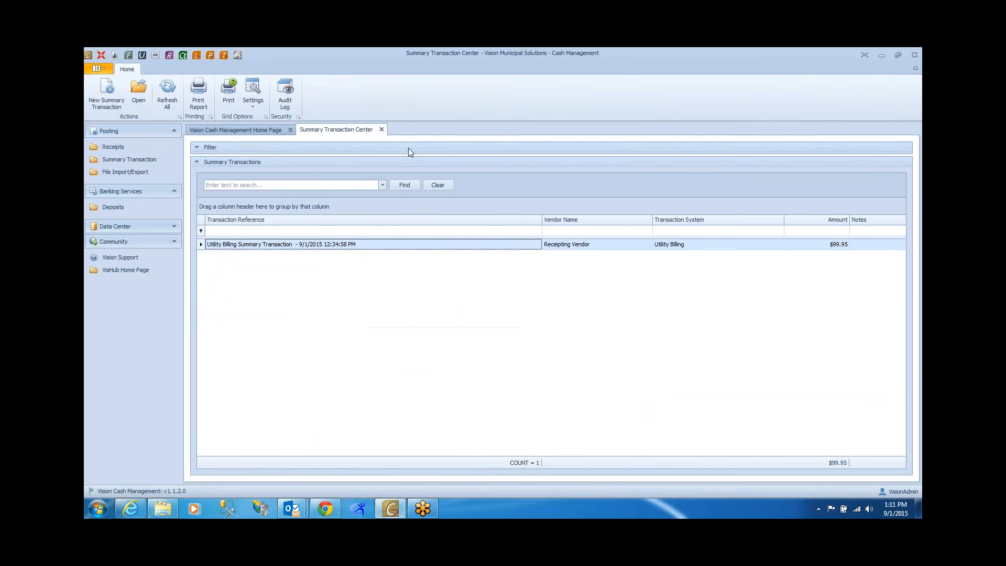
pyautogui.click(382, 129)
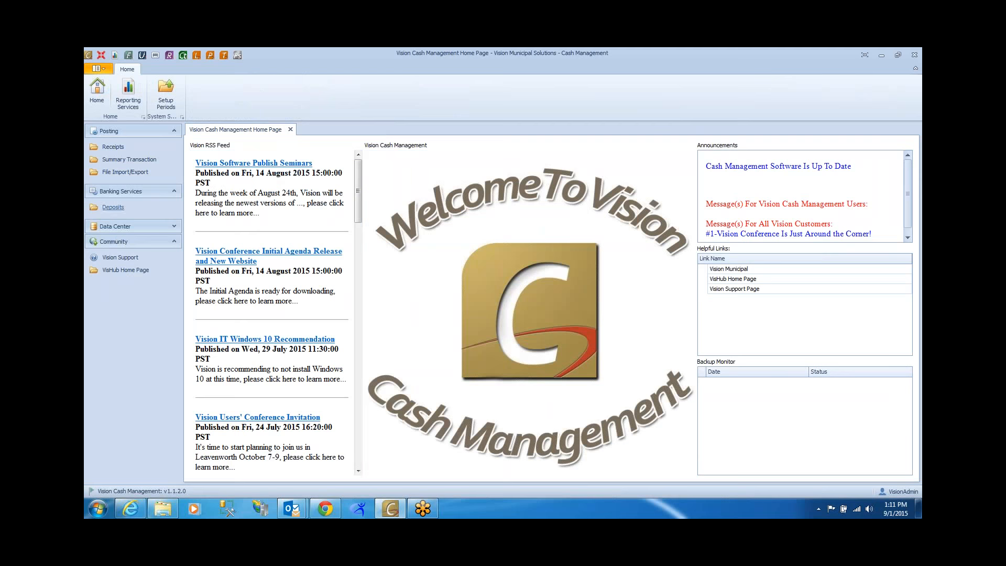
# Step: Go to the bank deposits and open the CM Deposit dated 8/21/2015 8:23:22 AM
pyautogui.click(112, 207)
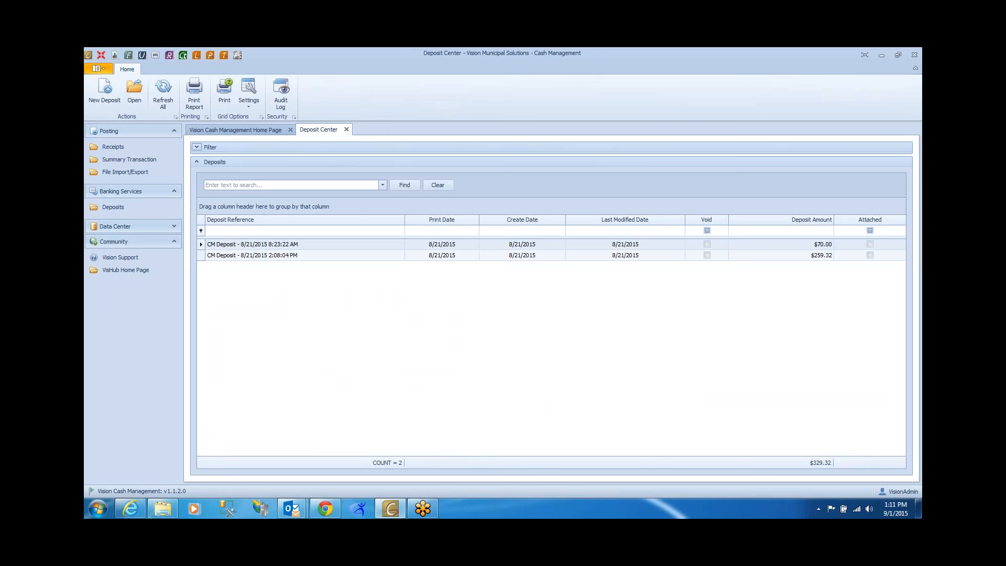
pyautogui.click(102, 100)
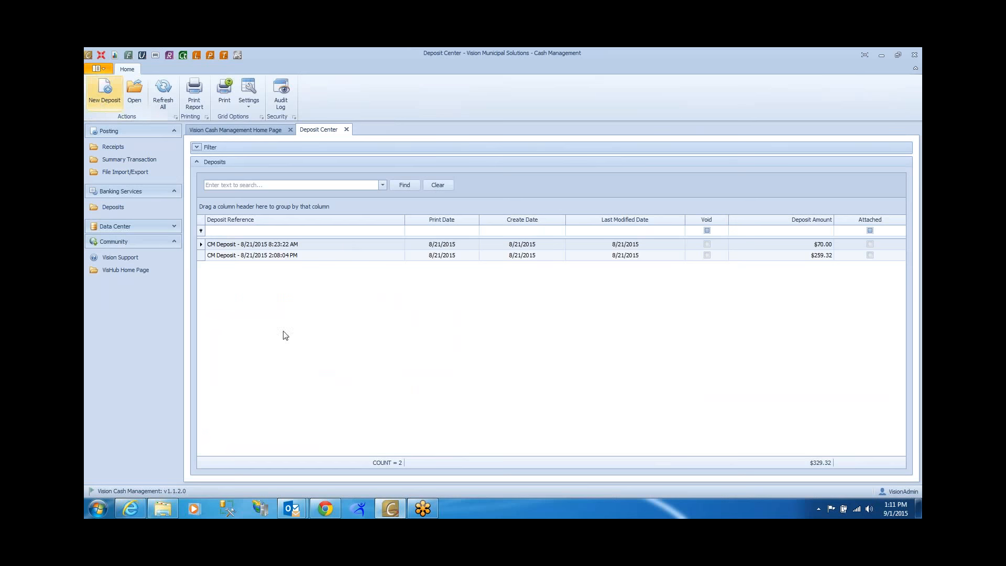
pyautogui.click(269, 249)
pyautogui.doubleClick(268, 249)
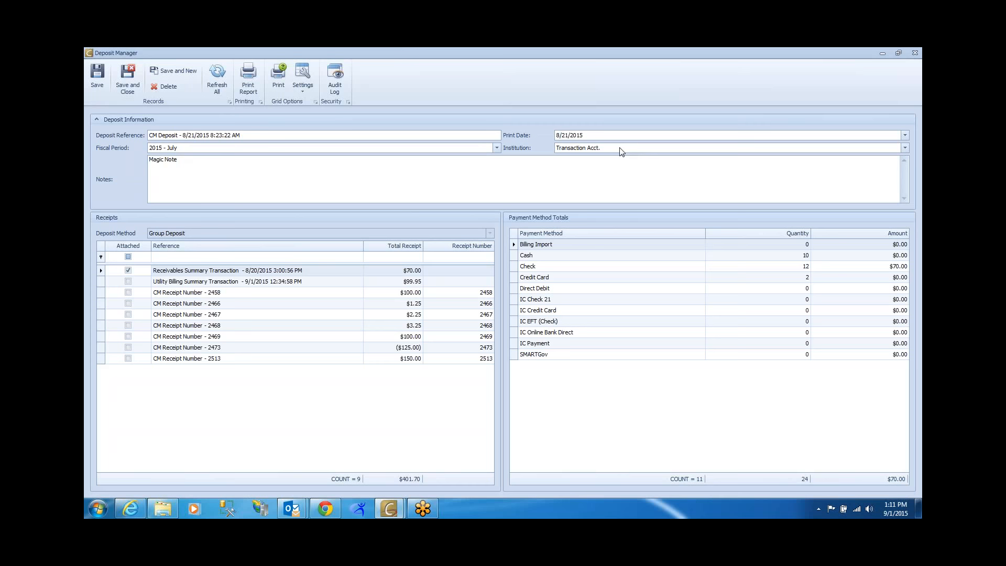
# Step: Attach the $1.25, $2.25 and $3.25 receipts to the deposit and preview its Deposit Register report
pyautogui.click(127, 326)
pyautogui.click(128, 315)
pyautogui.click(128, 304)
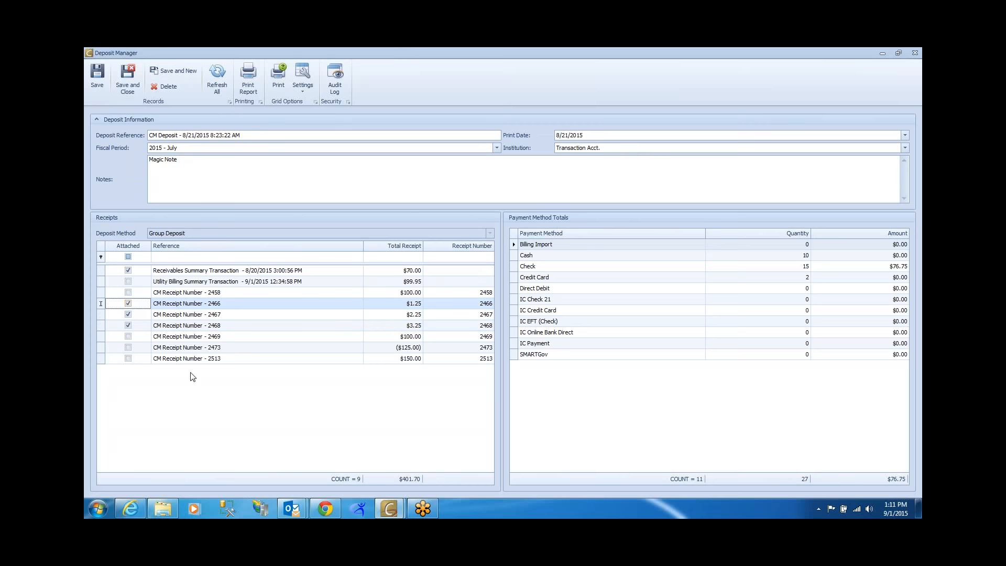
pyautogui.click(248, 80)
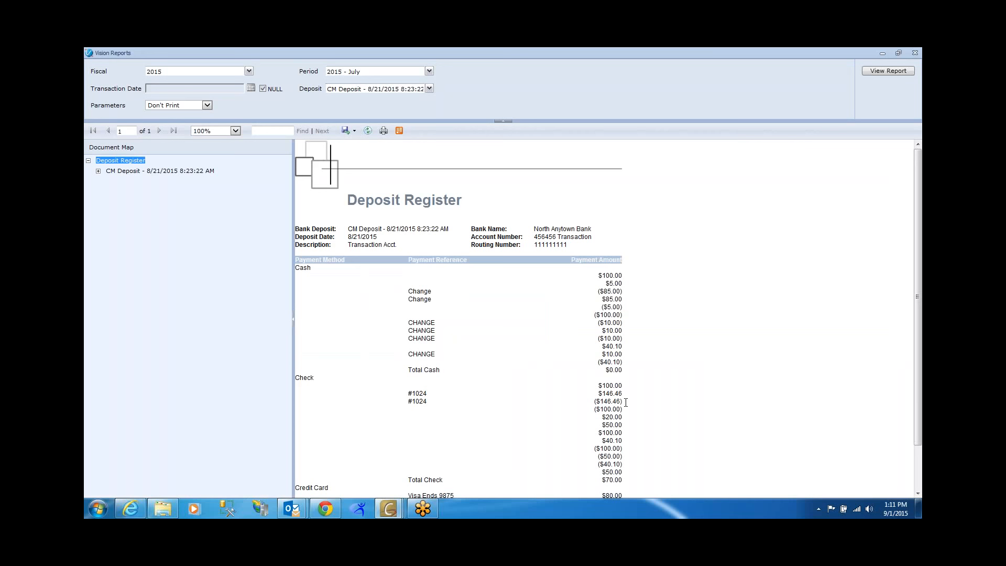
pyautogui.click(915, 53)
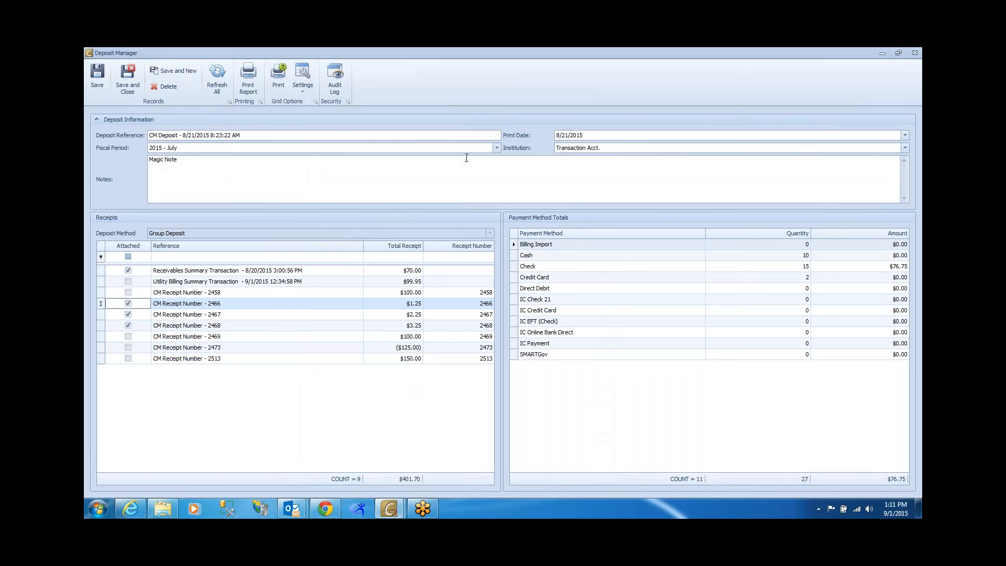
# Step: Check the deposit's fiscal period choices, discard its pending changes, and close the Deposit Center
pyautogui.click(497, 148)
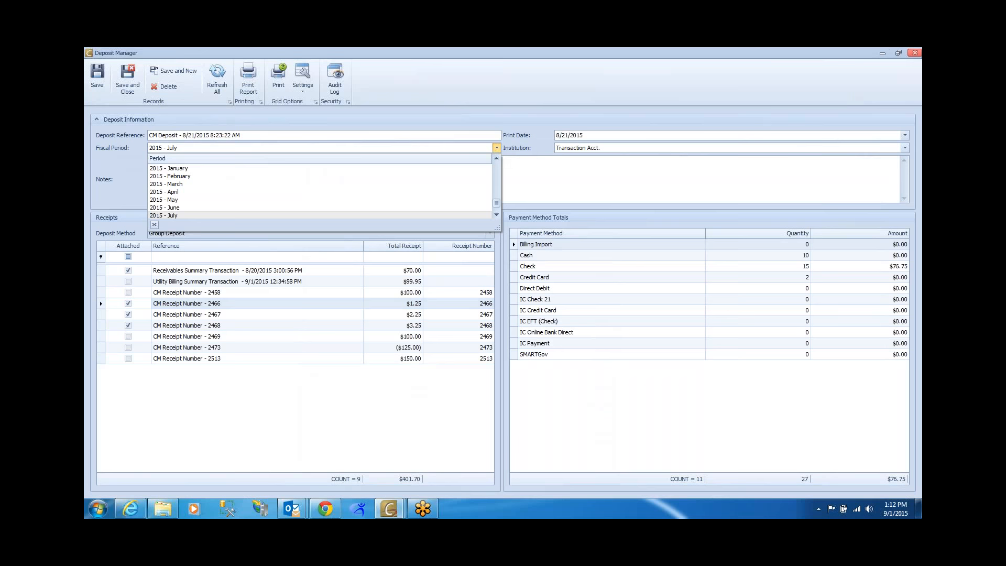
pyautogui.click(916, 53)
pyautogui.click(496, 288)
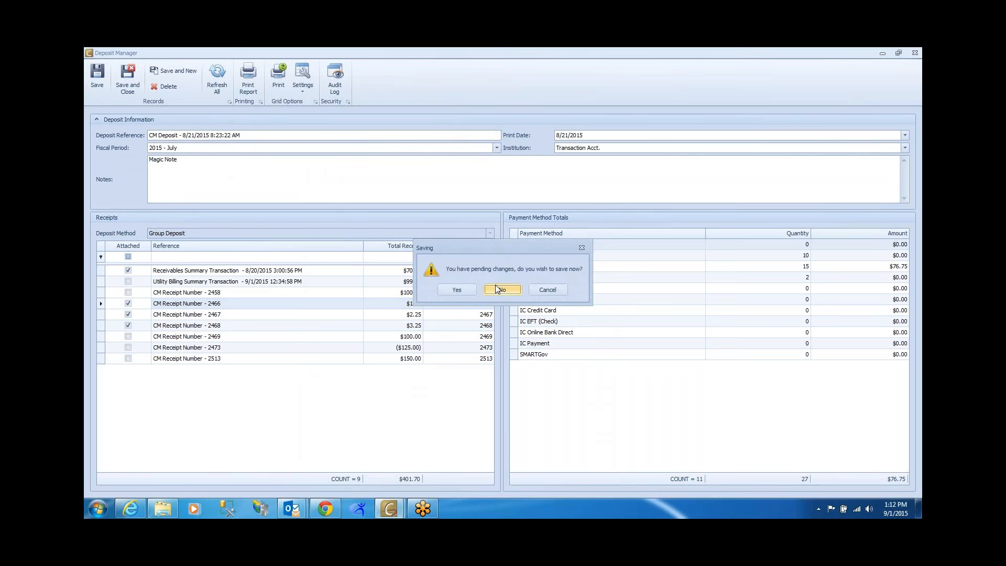
pyautogui.click(346, 130)
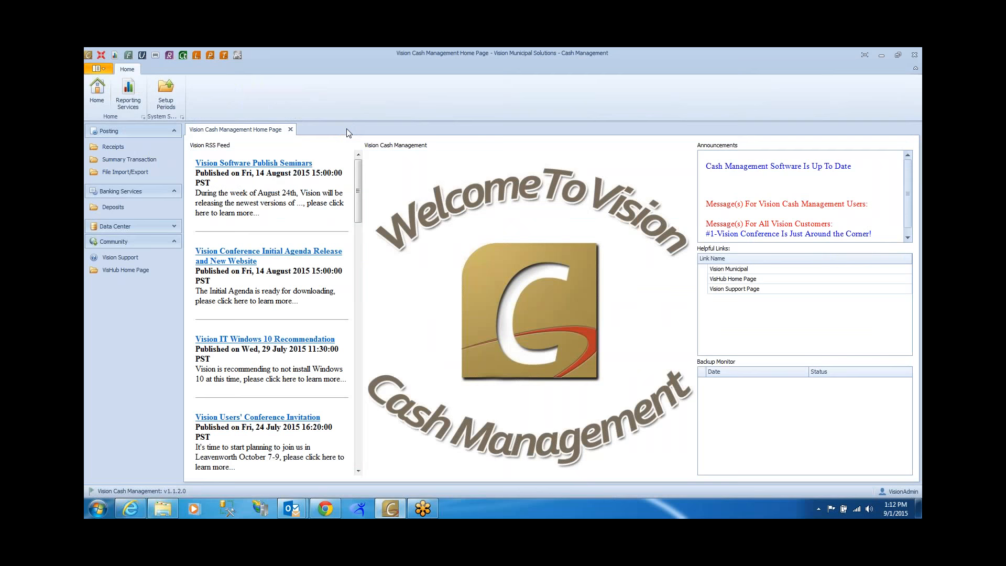